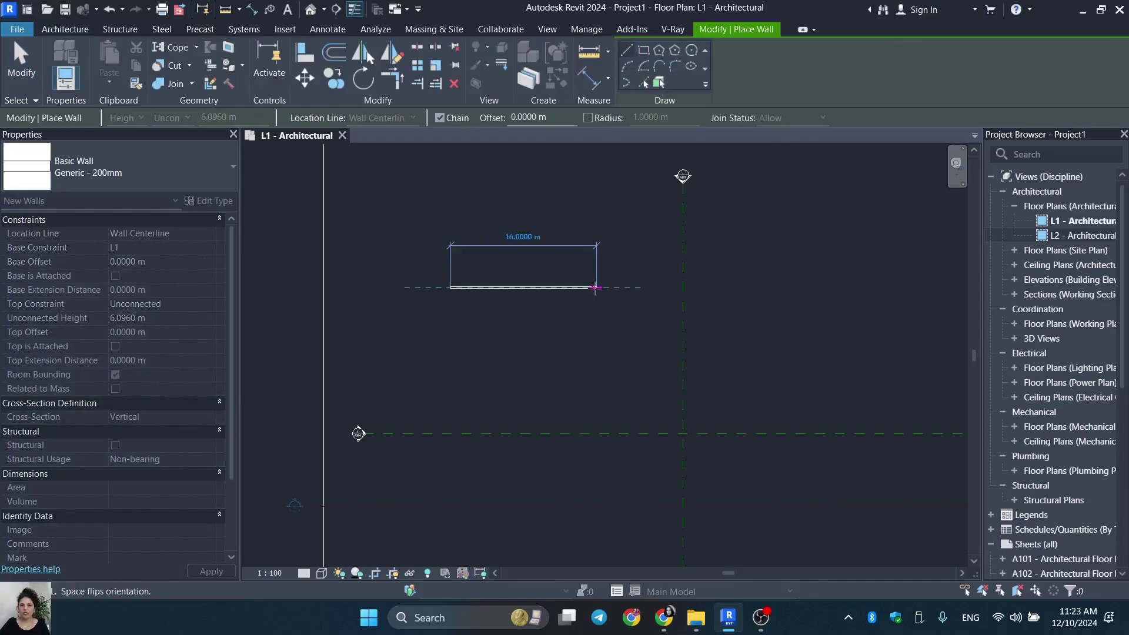
# Complete a straight 16 m wall on the L1 plan and show it in the default 3D view.
pyautogui.click(597, 288)
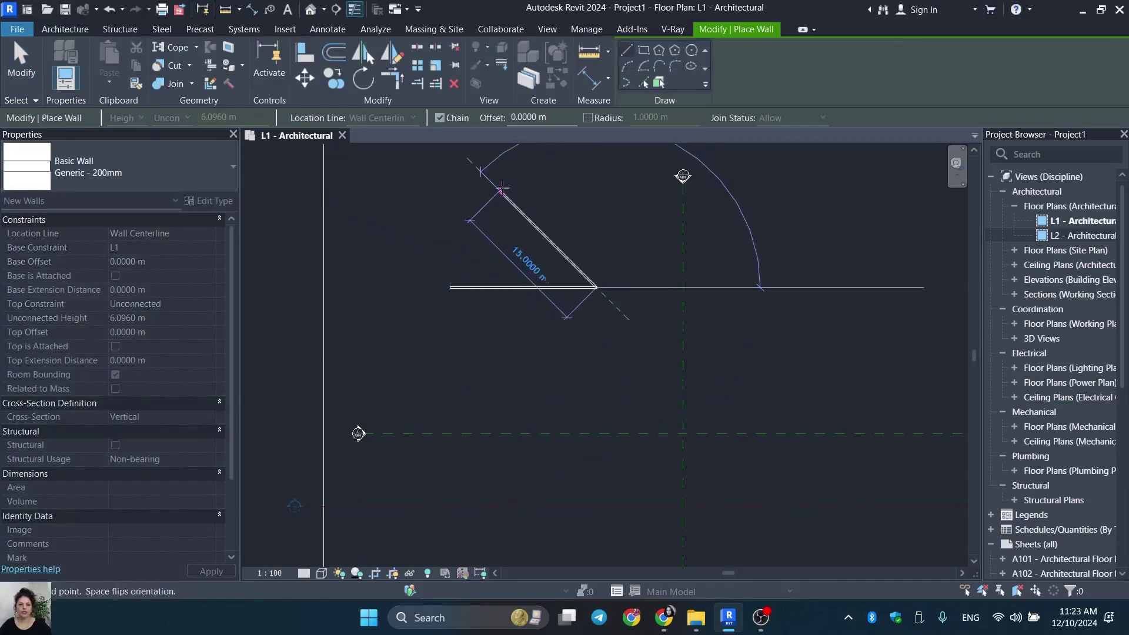
pyautogui.press('Escape')
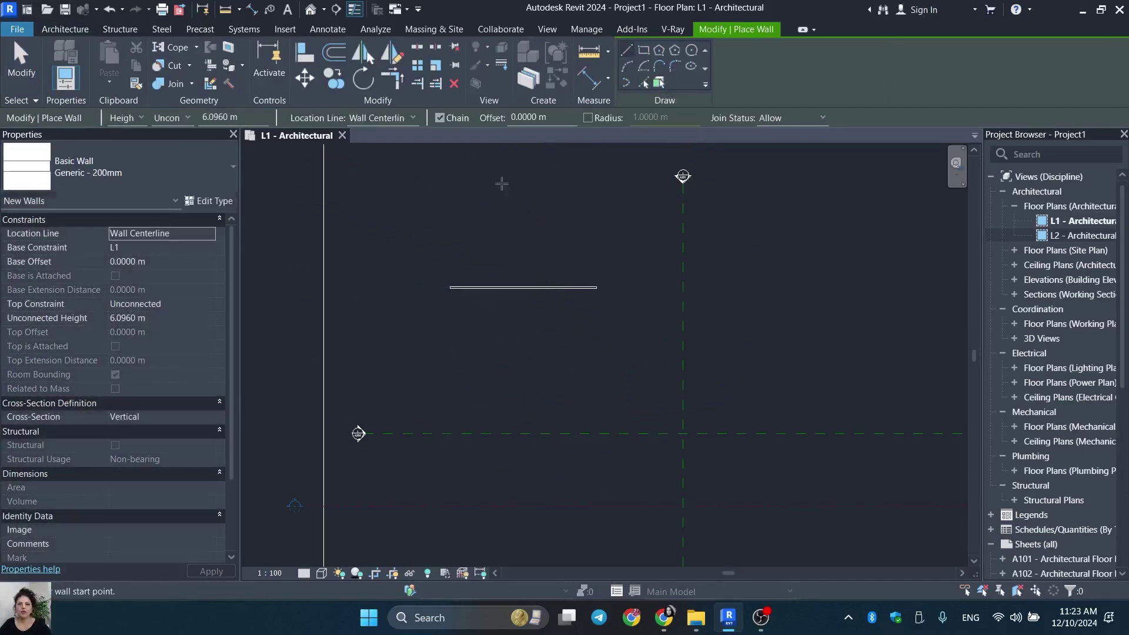
pyautogui.click(310, 9)
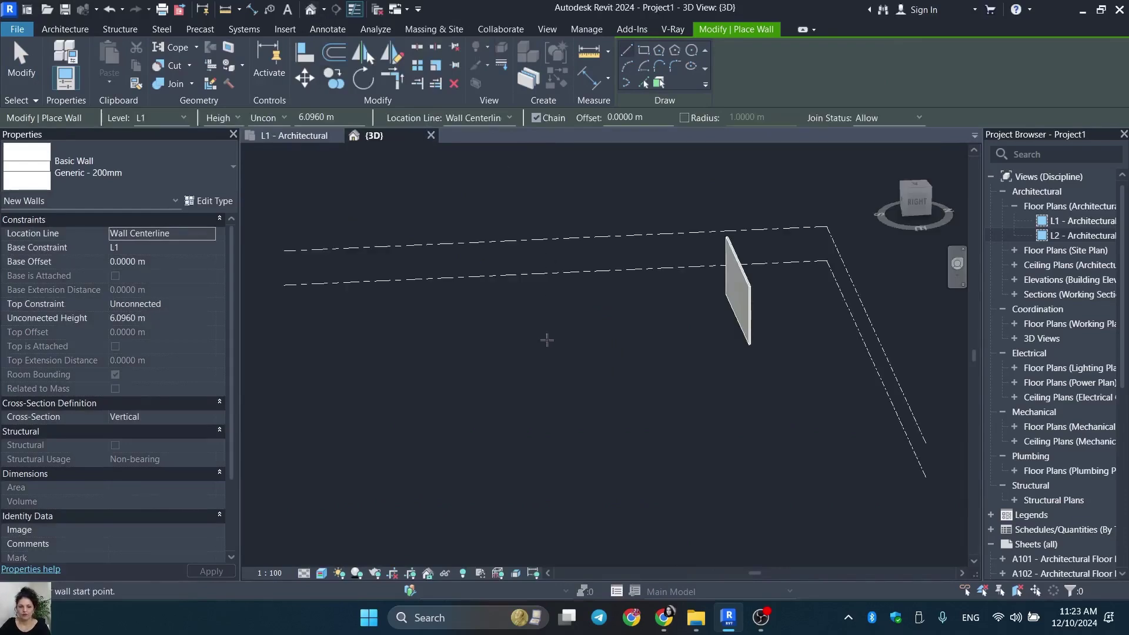
pyautogui.keyDown('shift'); pyautogui.moveTo(547, 339); pyautogui.dragTo(748, 348, button='middle'); pyautogui.keyUp('shift')
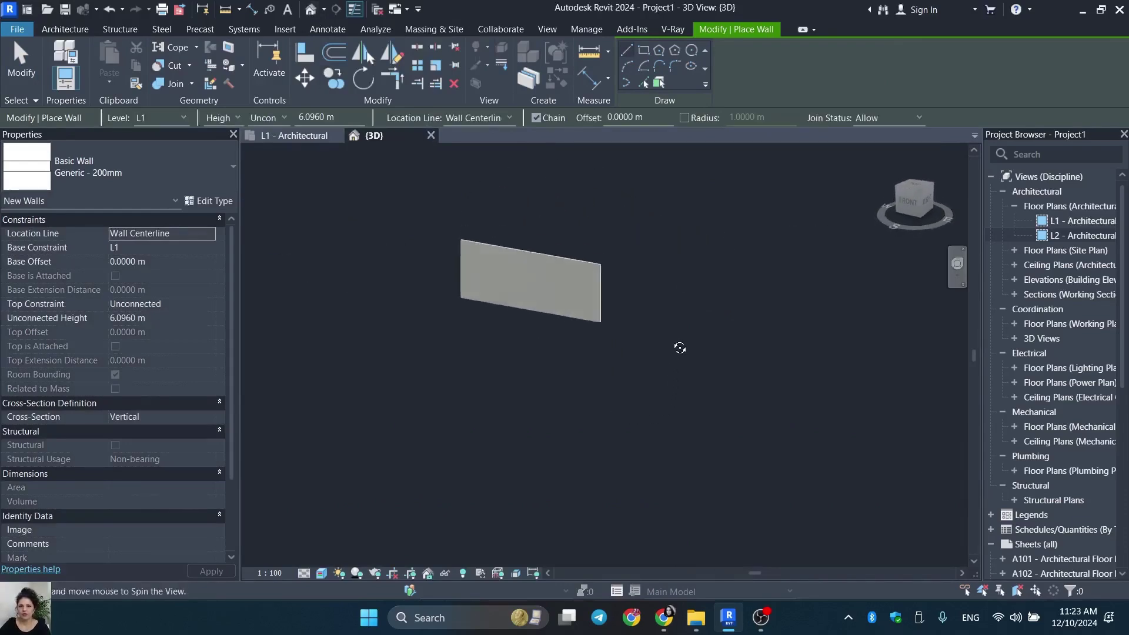
pyautogui.press('Escape')
# Edit the wall's profile facing the front view and delete the top edge of its sketch.
pyautogui.click(546, 259)
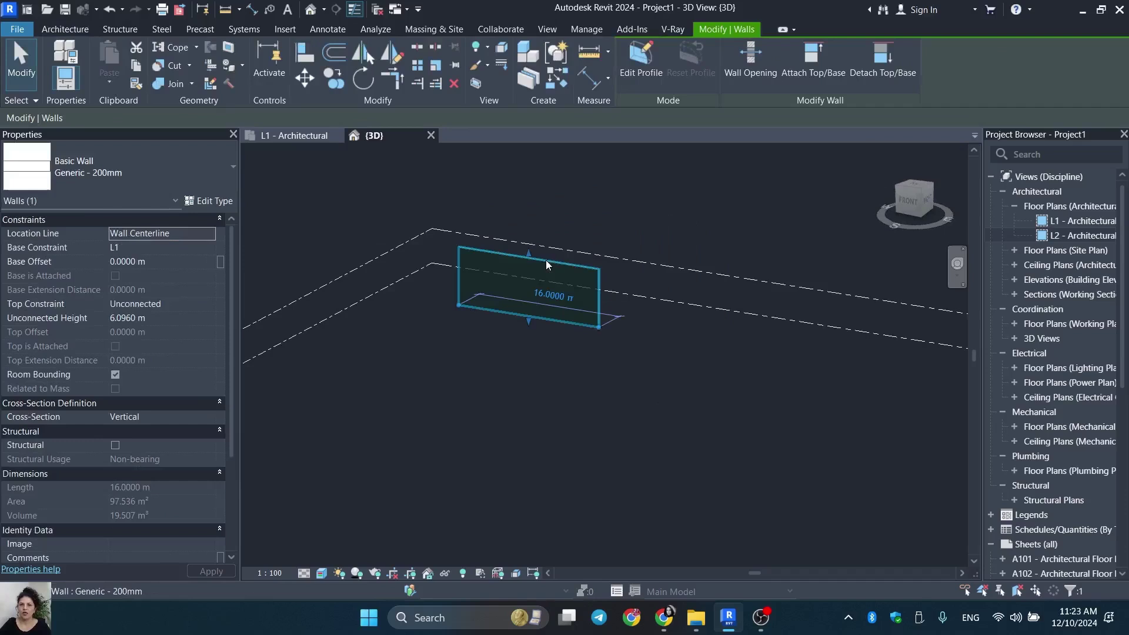
pyautogui.click(642, 62)
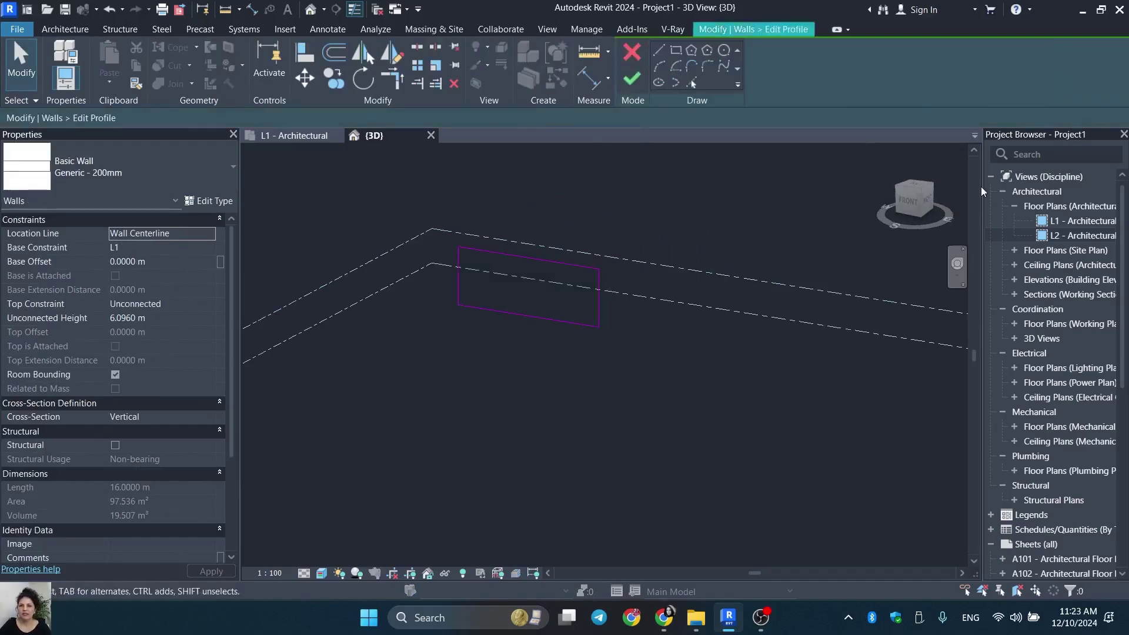
pyautogui.keyDown('shift'); pyautogui.moveTo(597, 324); pyautogui.dragTo(697, 330, button='middle'); pyautogui.keyUp('shift')
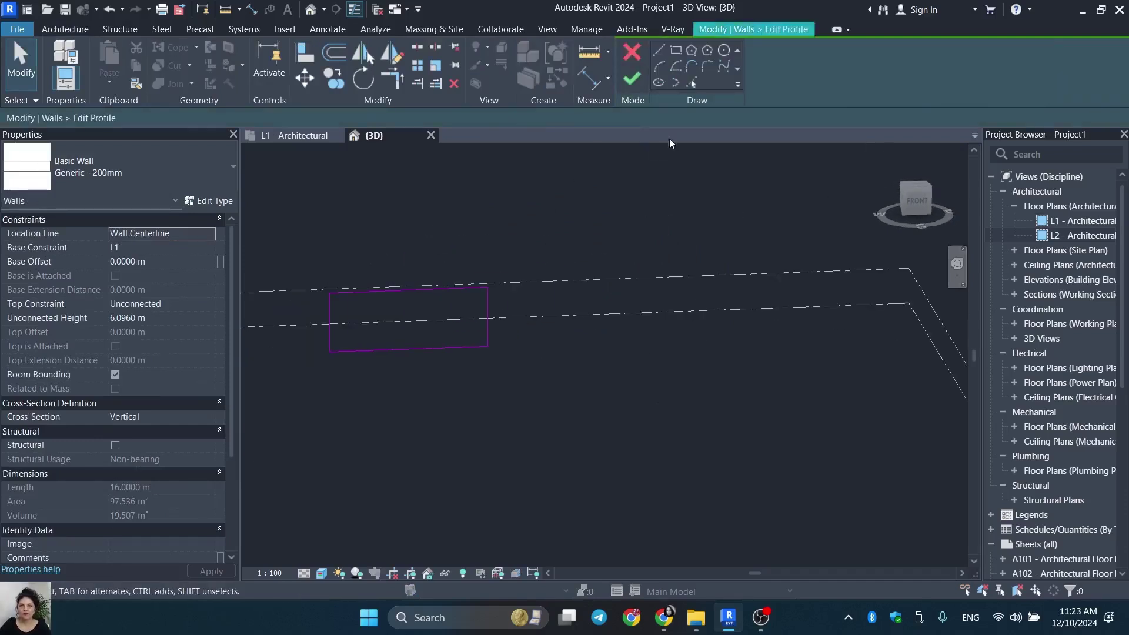
pyautogui.click(924, 200)
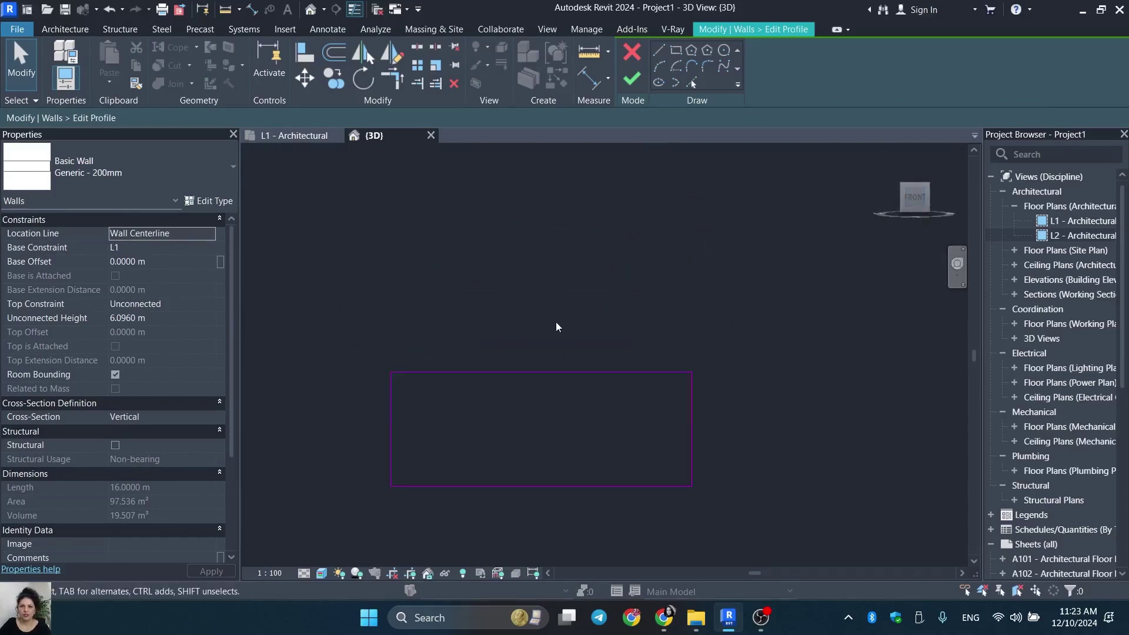
pyautogui.click(557, 372)
pyautogui.press('Delete')
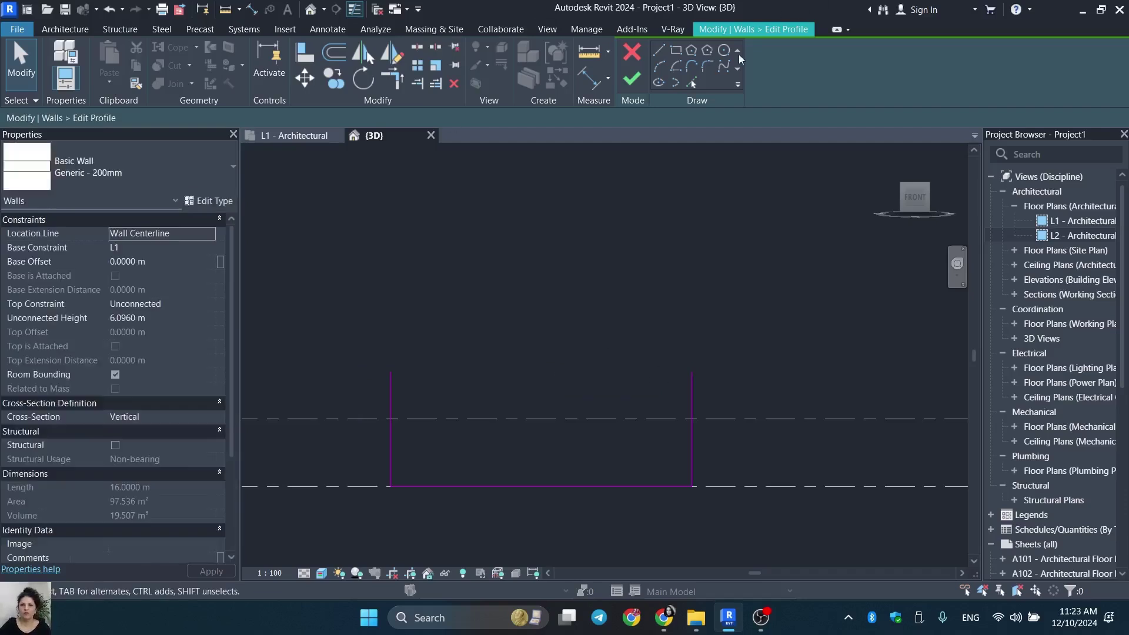
# Sketch a wavy spline as the wall's top edge, from midway up the left edge to the top of the right edge.
pyautogui.click(723, 66)
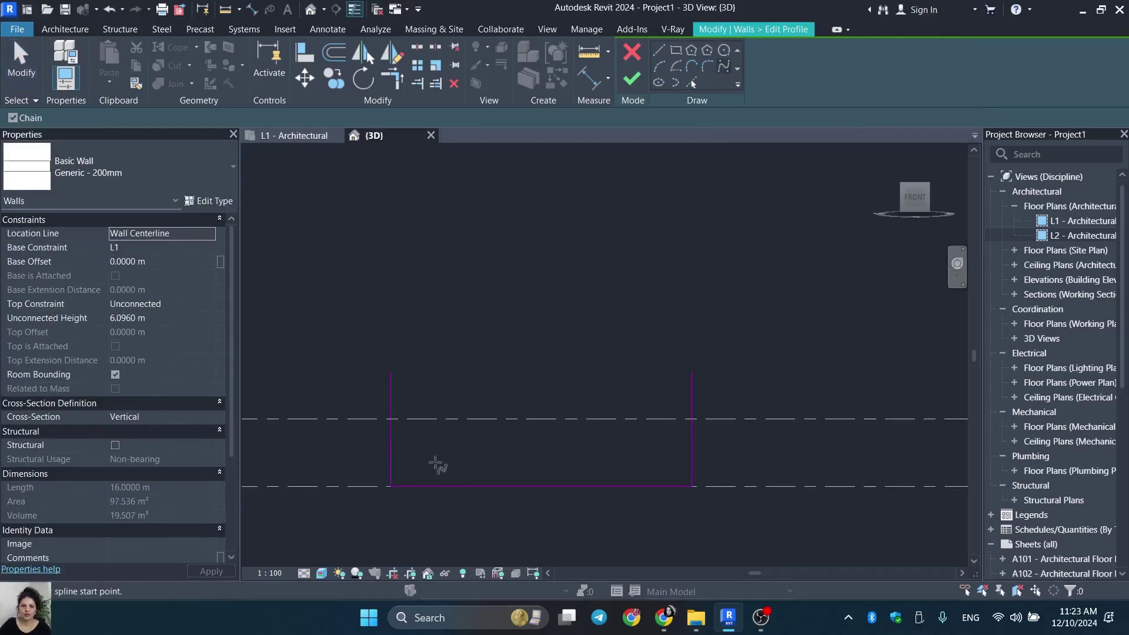
pyautogui.click(391, 428)
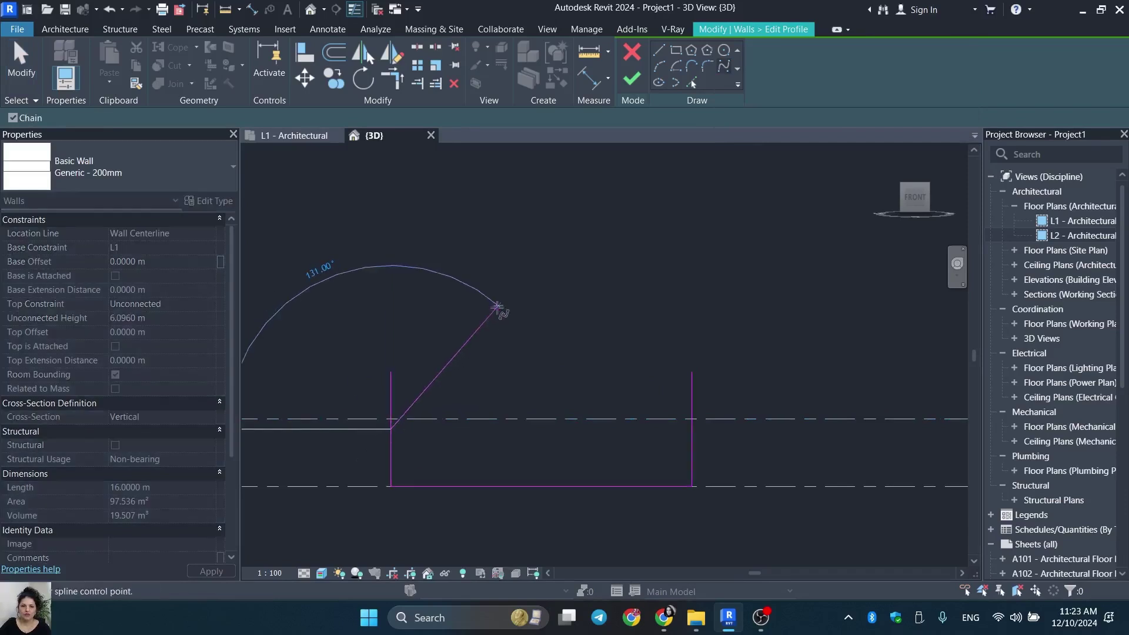
pyautogui.click(497, 307)
pyautogui.click(540, 381)
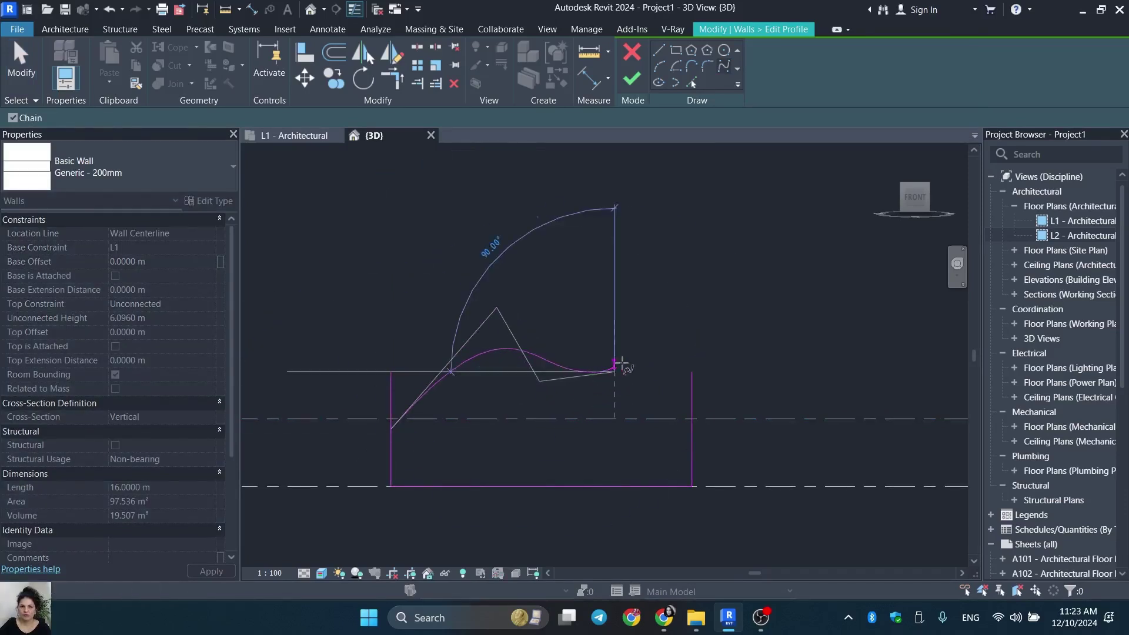
pyautogui.click(615, 369)
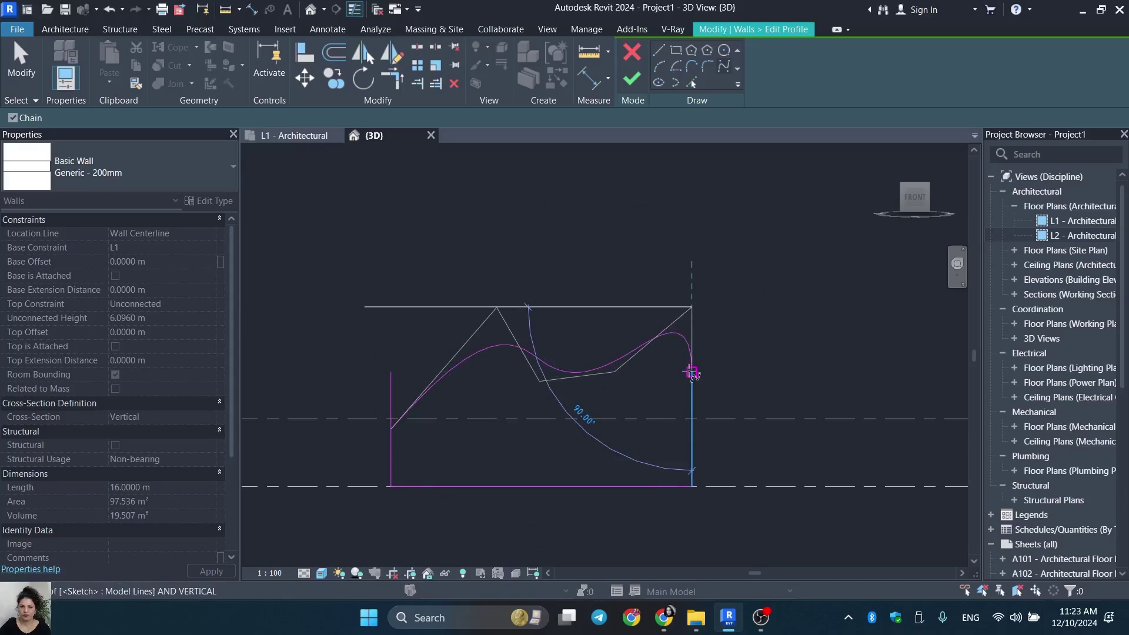
pyautogui.click(691, 371)
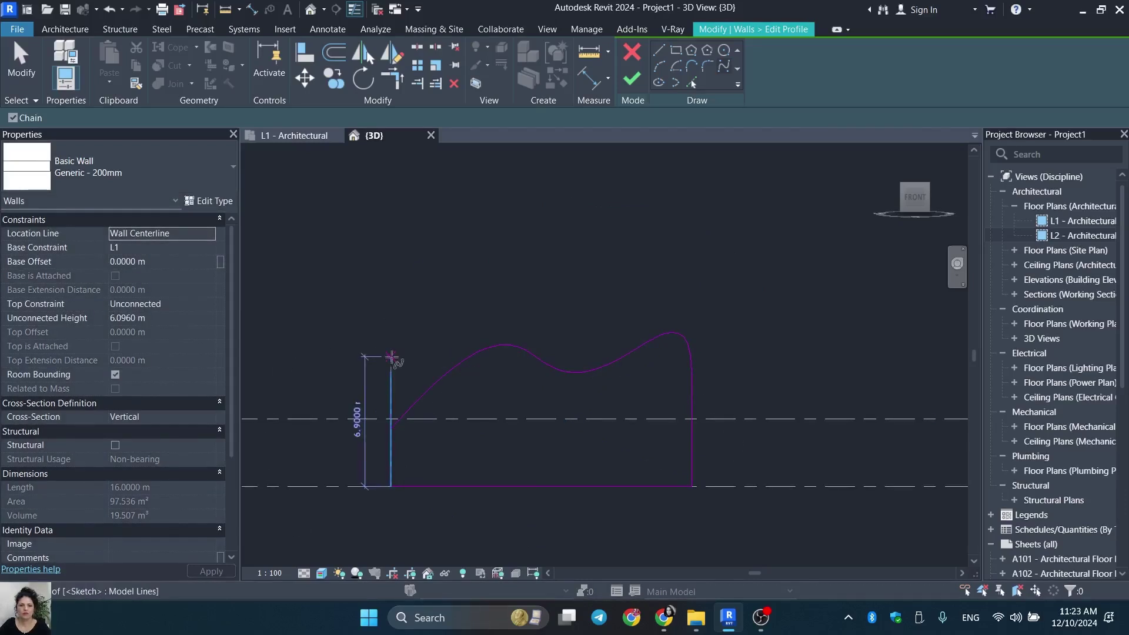
pyautogui.click(390, 377)
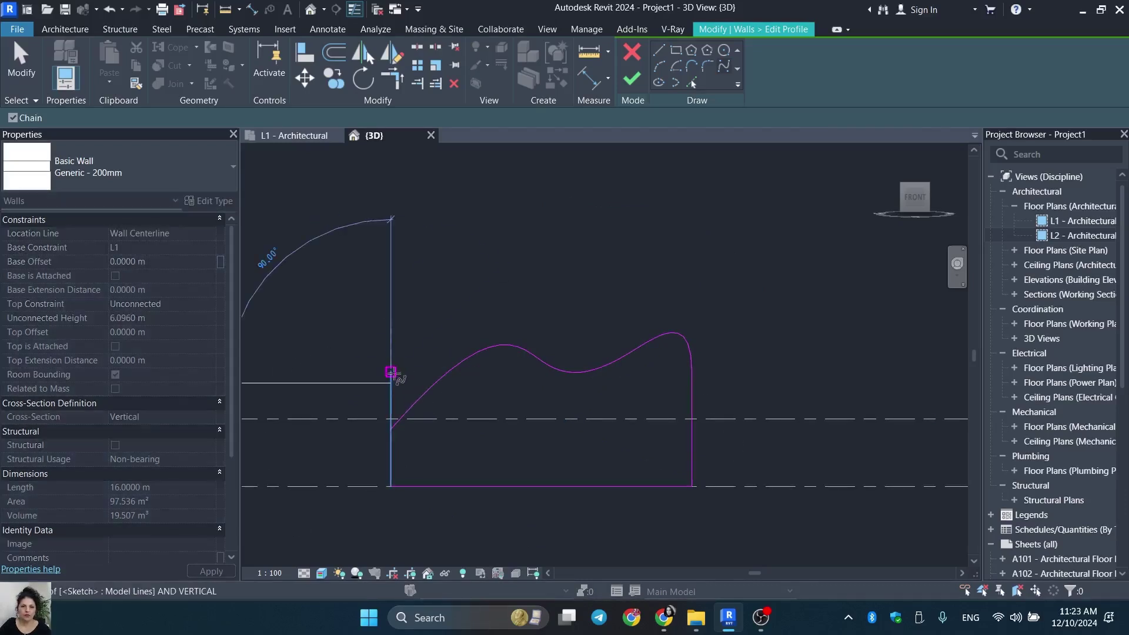
pyautogui.press('Escape')
pyautogui.press('Escape')
# Shorten the profile's left edge to meet the spline's start, finish the profile edit and deselect the wall.
pyautogui.click(390, 372)
pyautogui.click(391, 428)
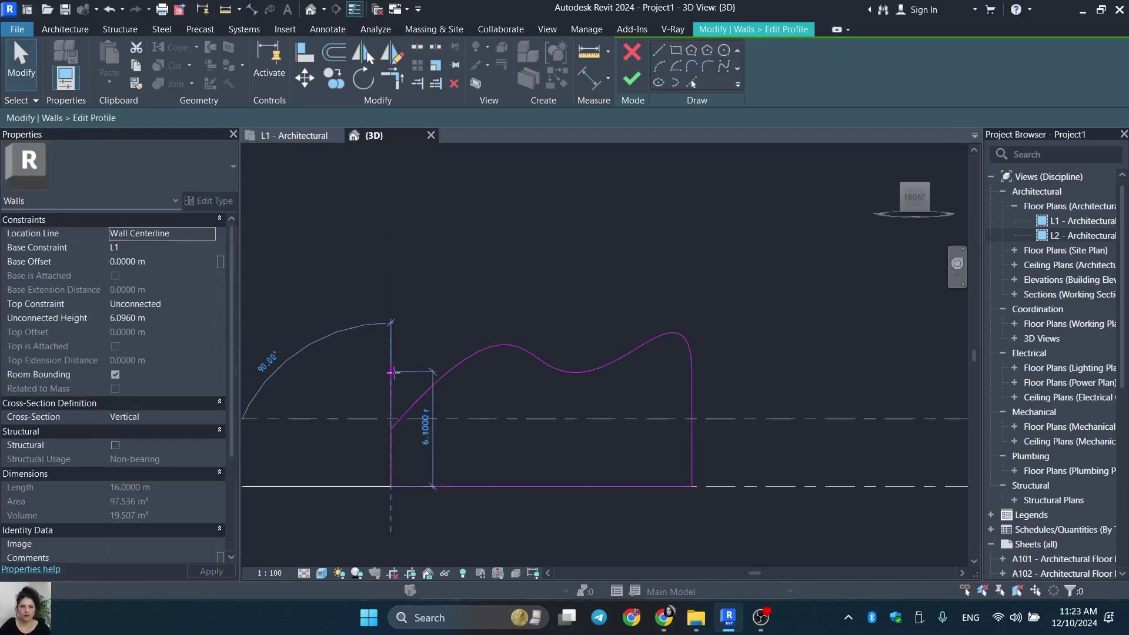
pyautogui.moveTo(391, 428); pyautogui.dragTo(391, 428)
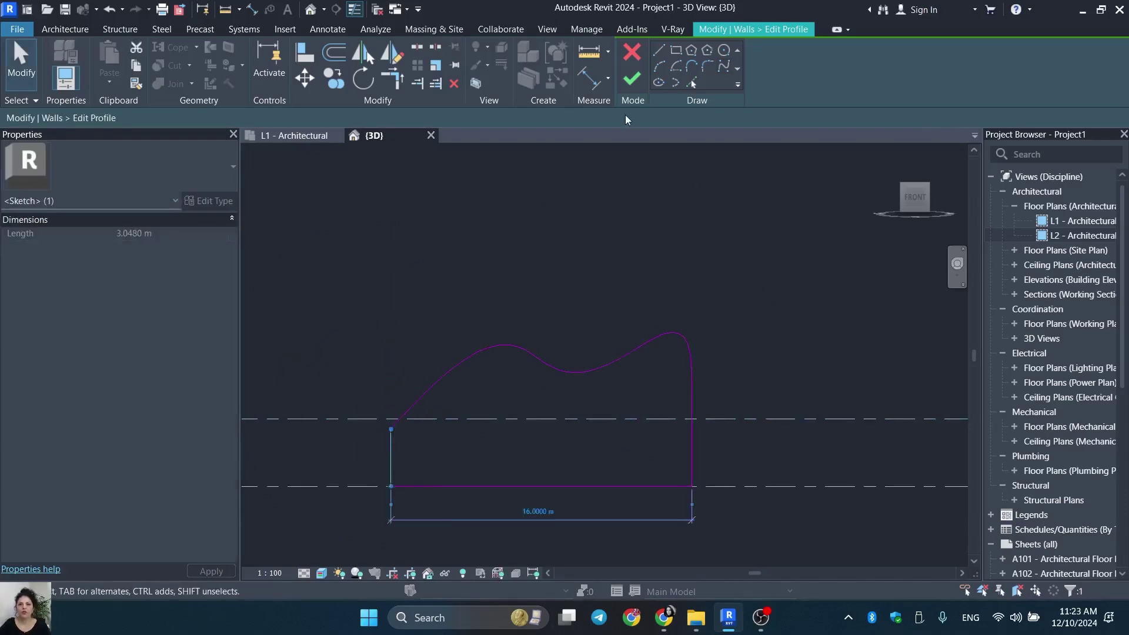
pyautogui.click(629, 82)
pyautogui.moveTo(728, 617)
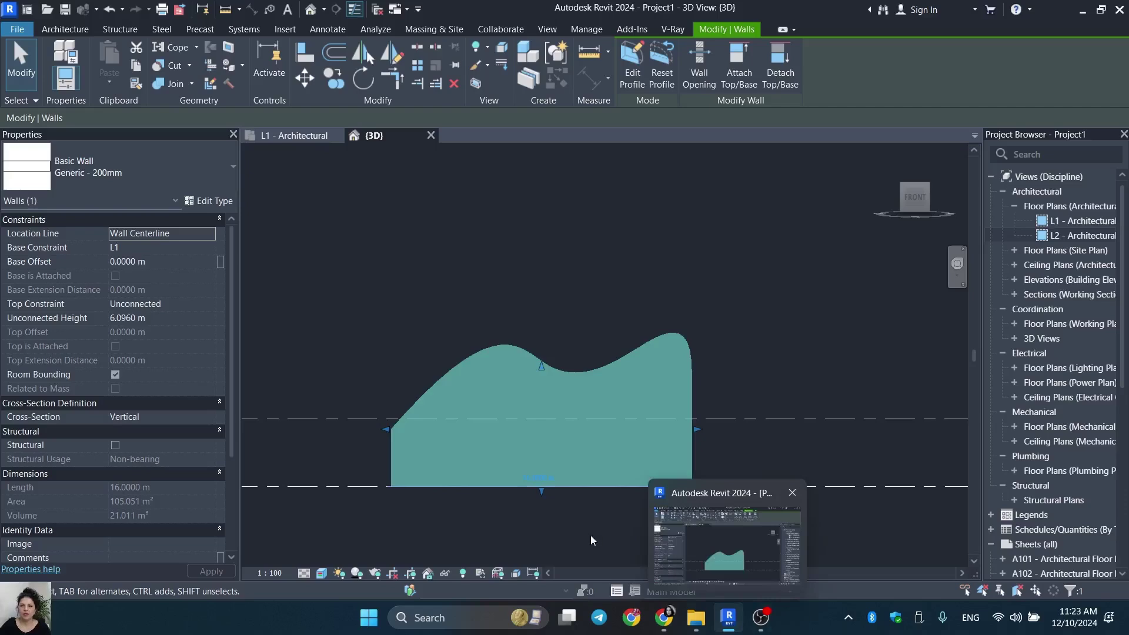
pyautogui.click(785, 505)
# Delete the wavy-topped wall from the 3D view.
pyautogui.keyDown('shift'); pyautogui.moveTo(851, 456); pyautogui.dragTo(548, 445, button='middle'); pyautogui.keyUp('shift')
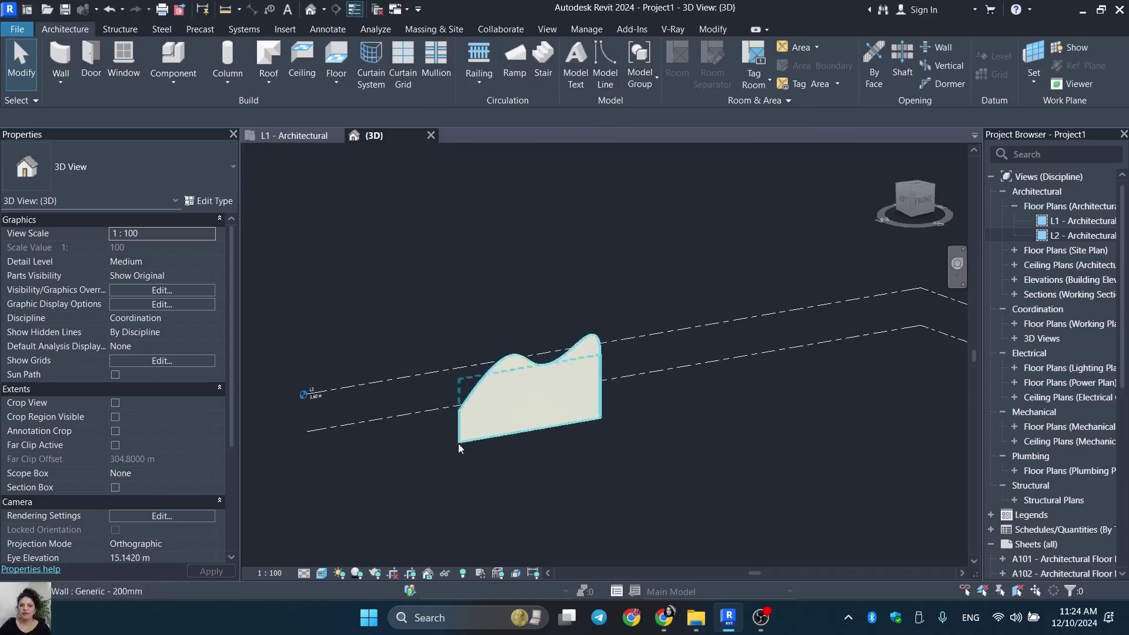
pyautogui.click(600, 347)
pyautogui.press('Delete')
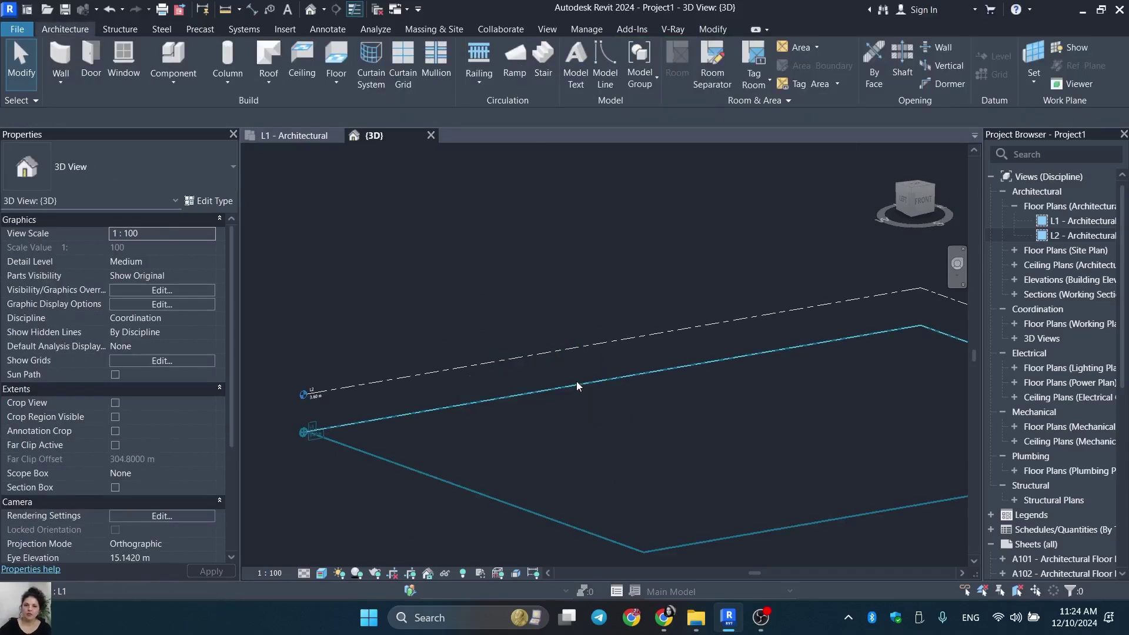
# On the L1 plan, draw a Start-End-Radius Arc wall about 10 m across, bulging upward.
pyautogui.click(292, 136)
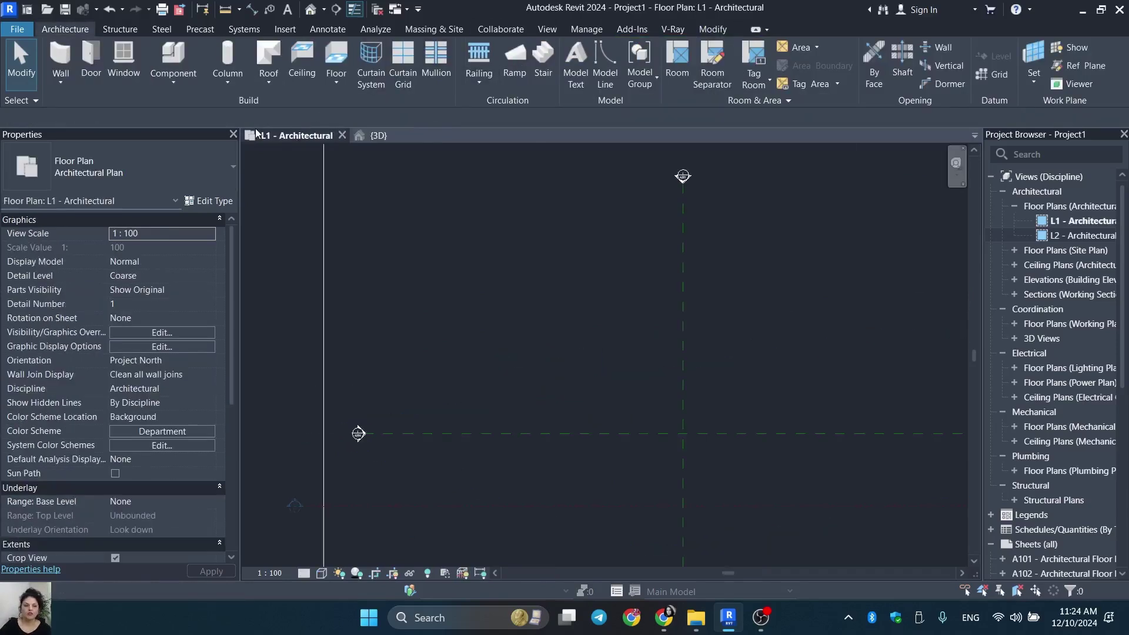
pyautogui.click(61, 57)
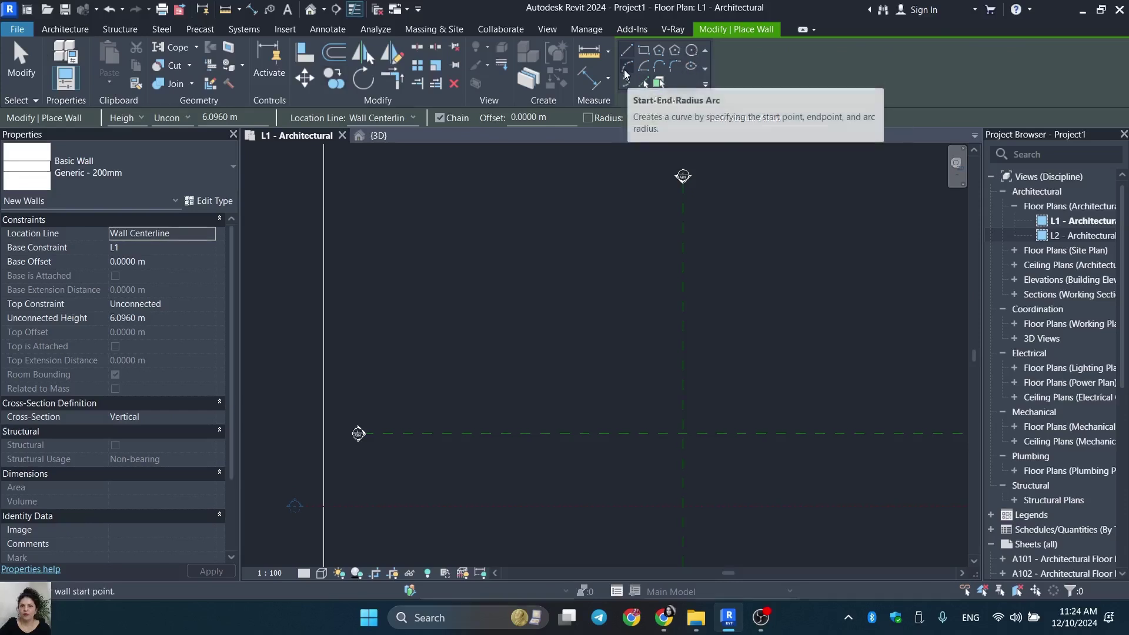
pyautogui.click(624, 67)
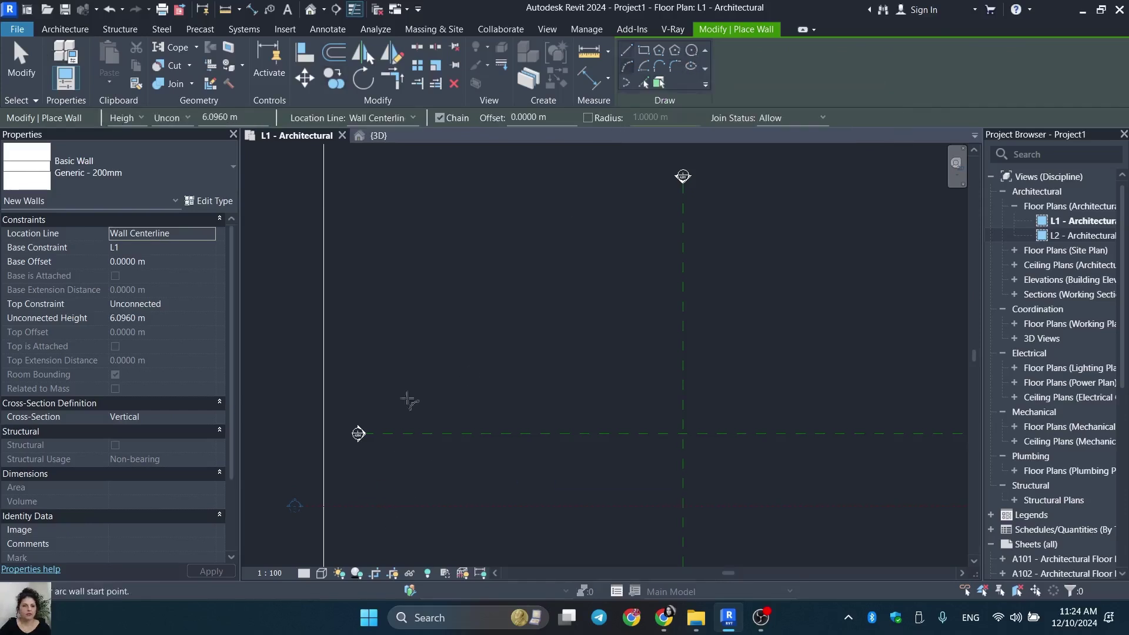
pyautogui.click(388, 307)
pyautogui.click(480, 307)
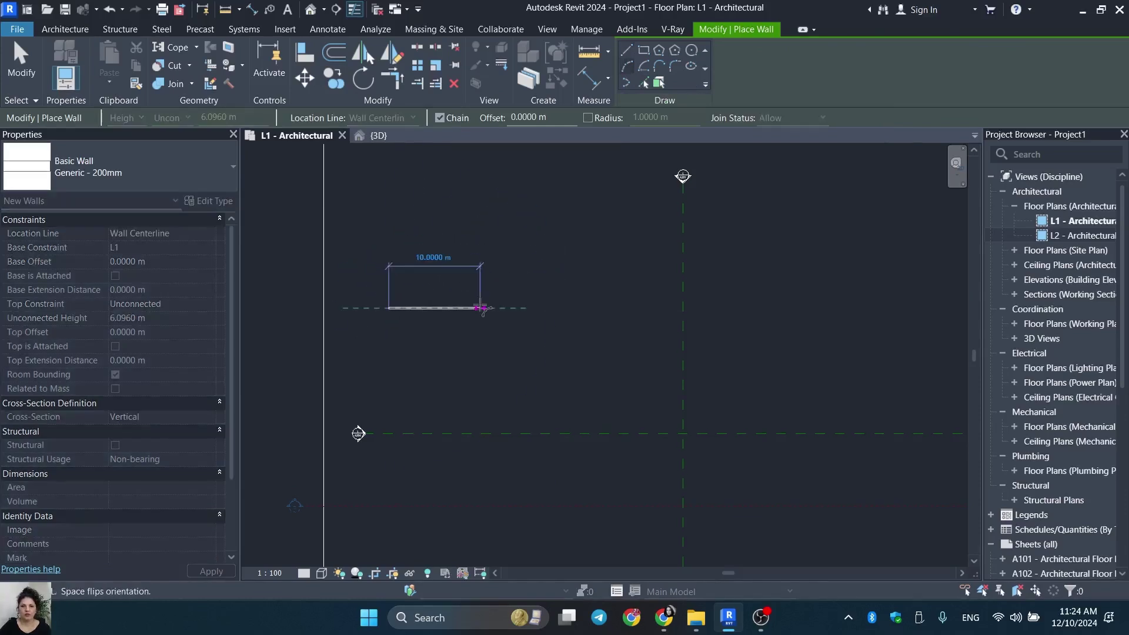
pyautogui.click(483, 307)
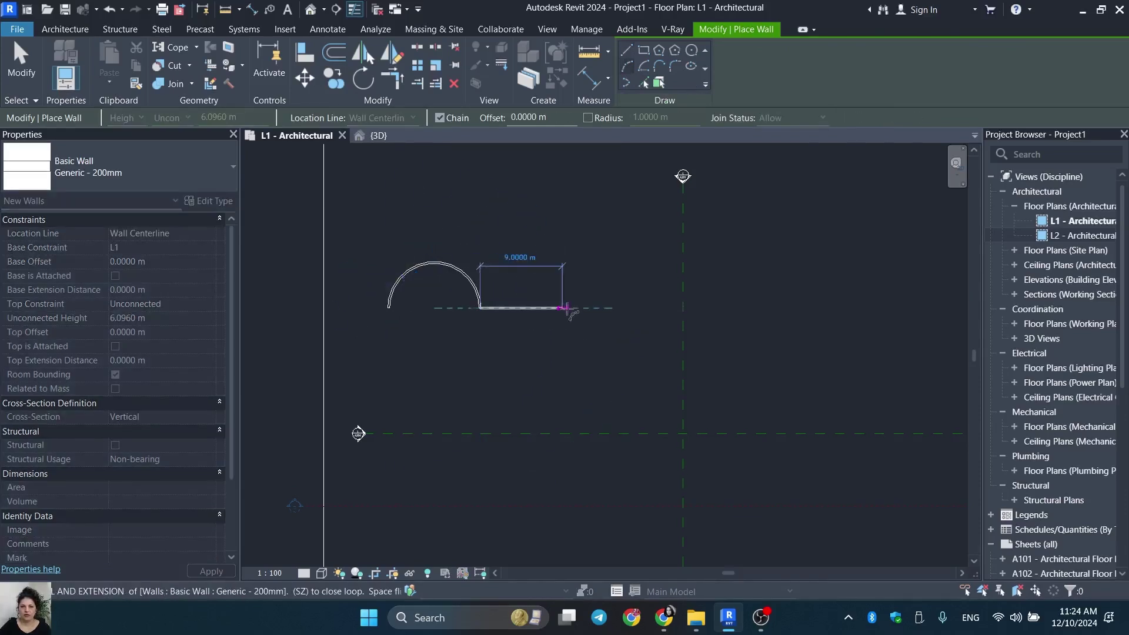
# Continue the chain with a semicircular wall bulging downward and an inward-curving arc wall rising 13 m from its right end.
pyautogui.click(571, 308)
pyautogui.click(566, 331)
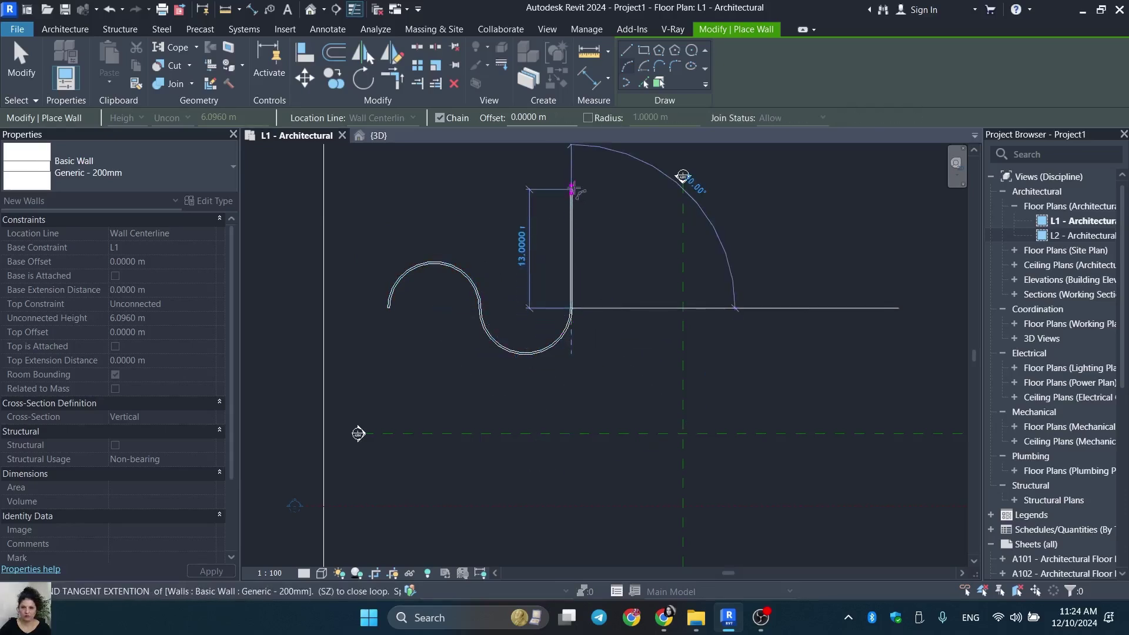
pyautogui.click(572, 189)
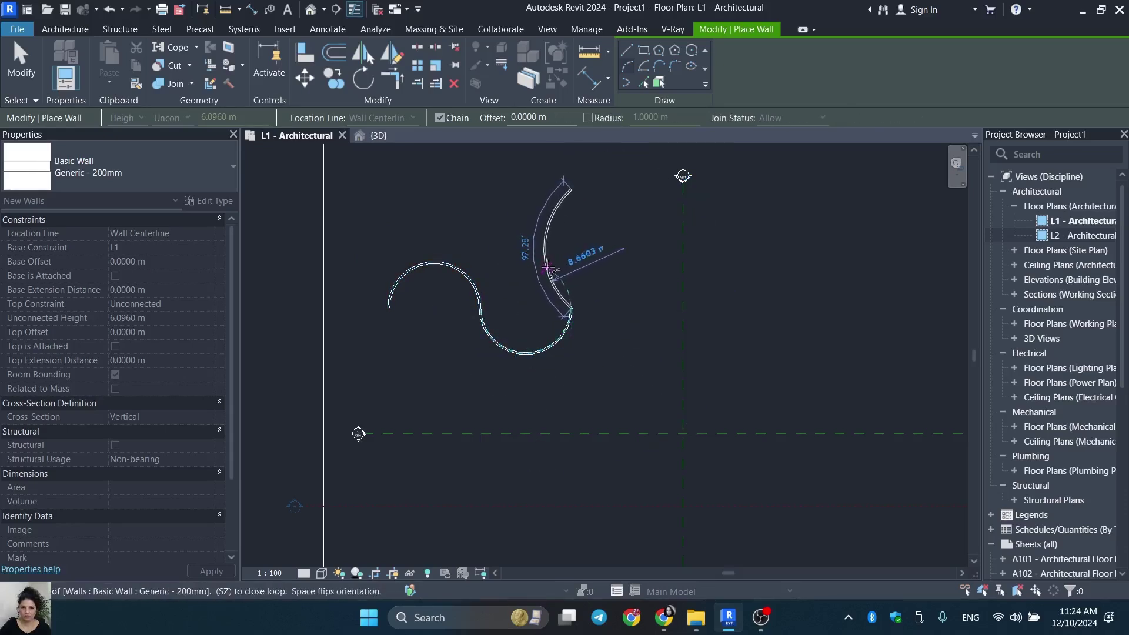
pyautogui.click(546, 253)
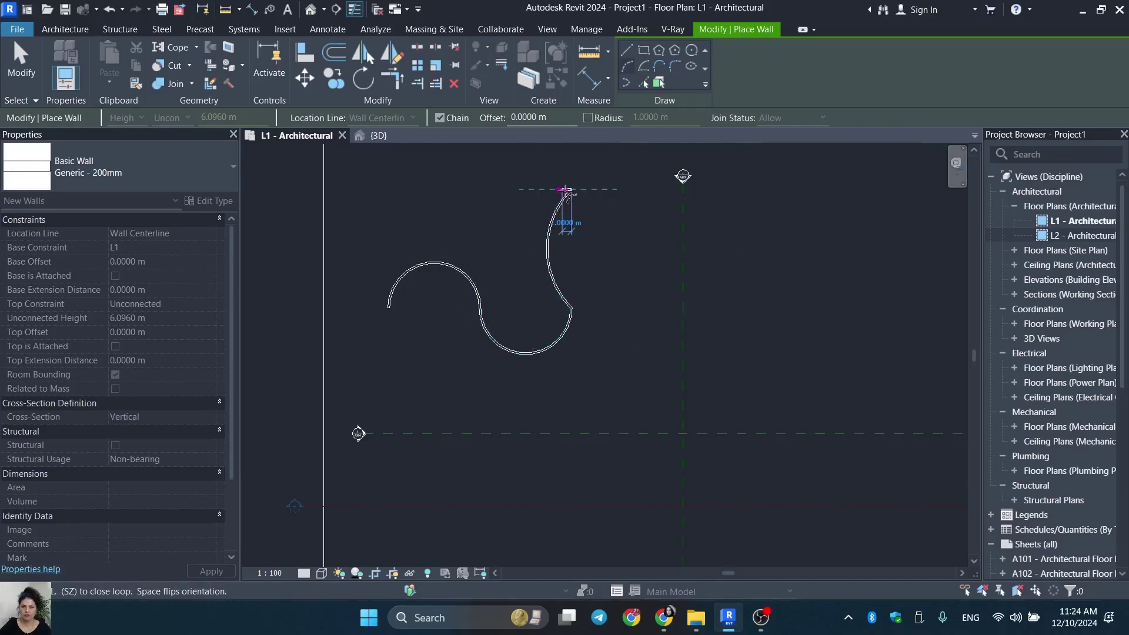
pyautogui.press('Escape')
pyautogui.press('Escape')
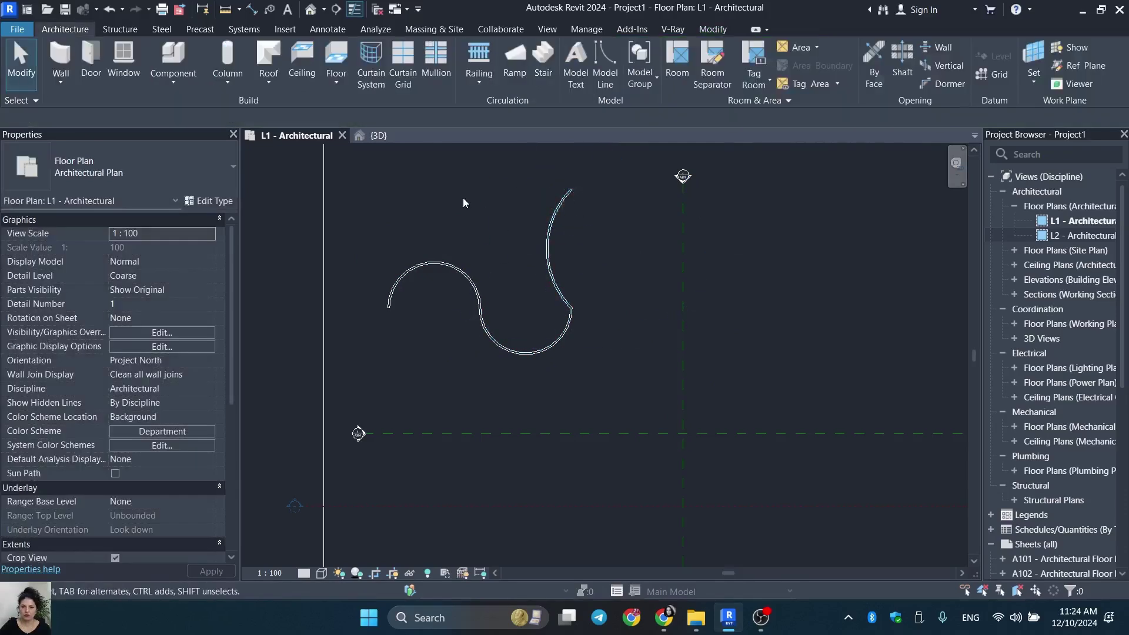
# Draw a shallow downward-bowed arc wall leftward from the open upper end and try to close the loop to the first arc's start.
pyautogui.click(60, 53)
pyautogui.click(626, 66)
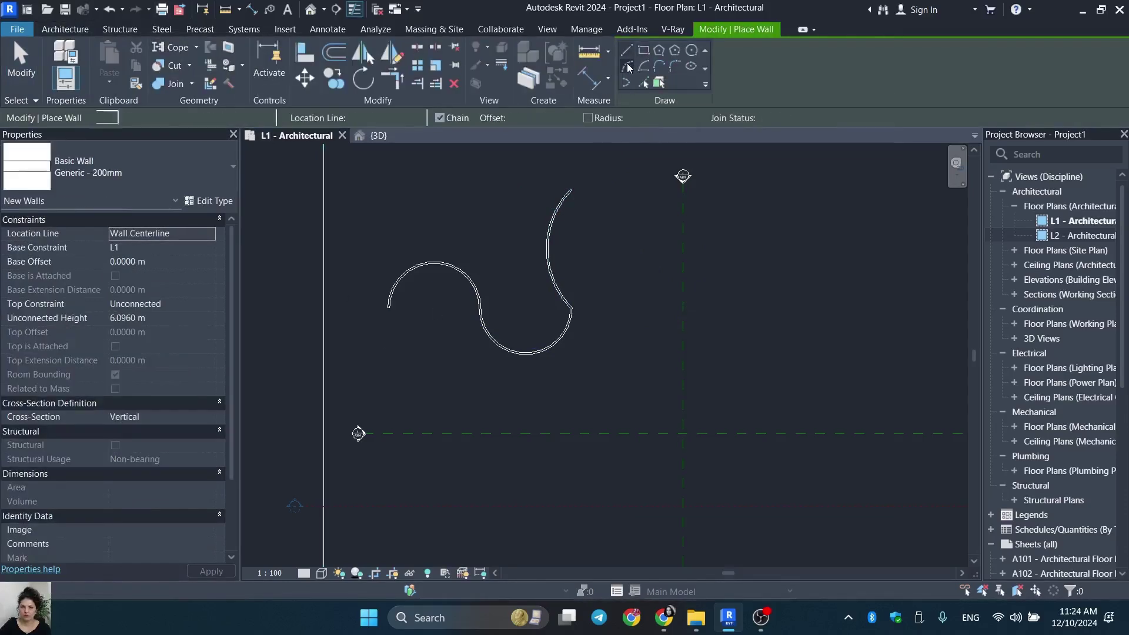
pyautogui.click(572, 189)
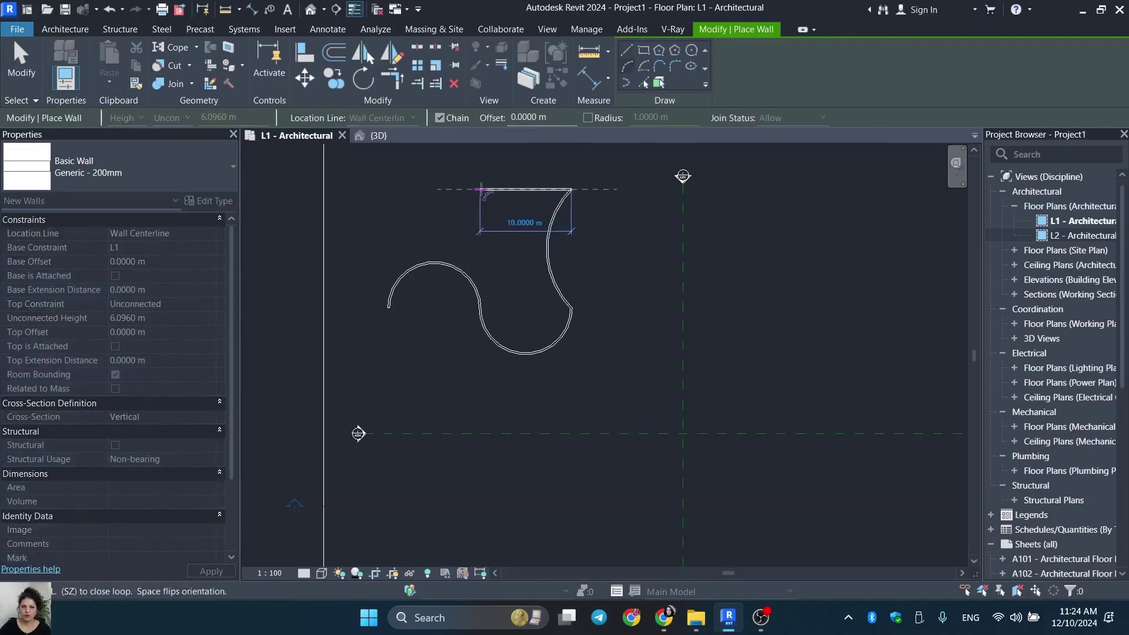
pyautogui.click(425, 189)
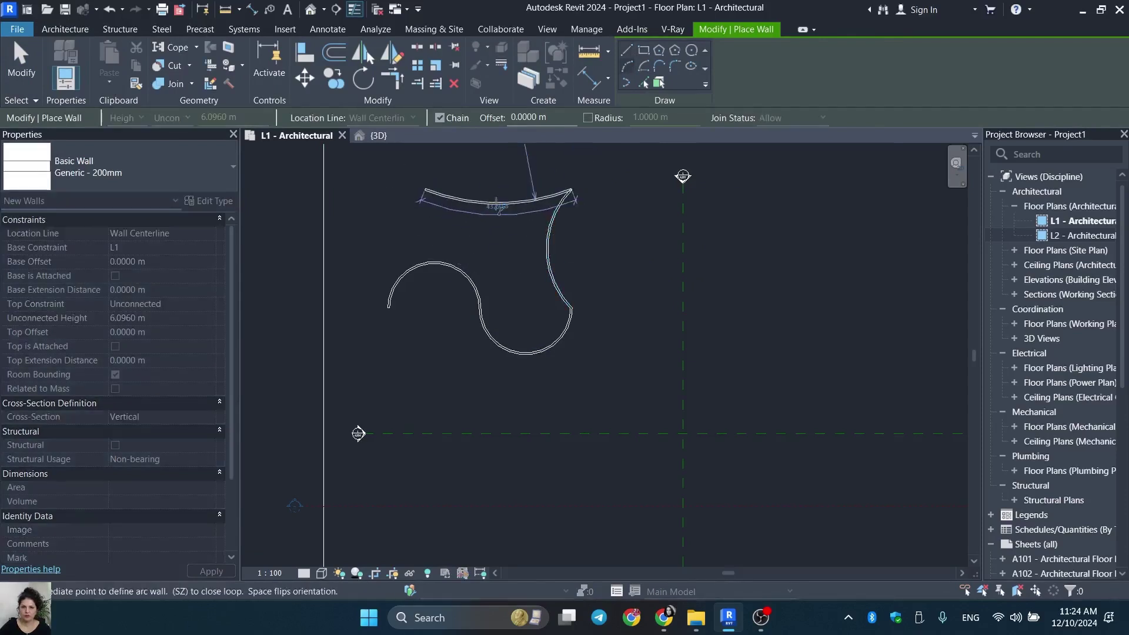
pyautogui.click(503, 211)
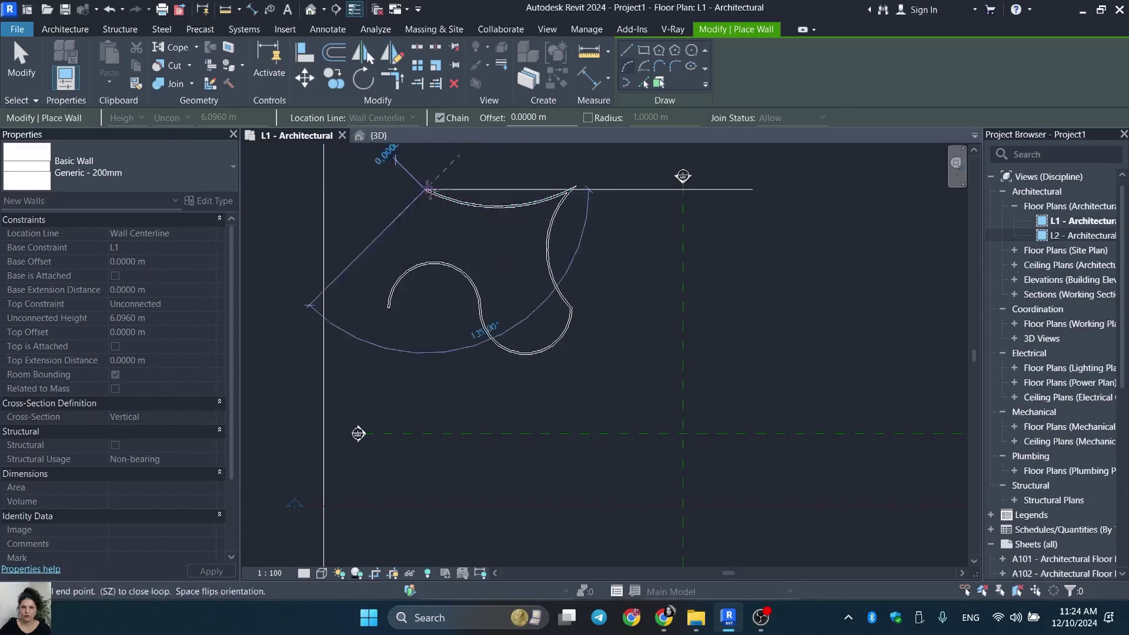
pyautogui.click(389, 309)
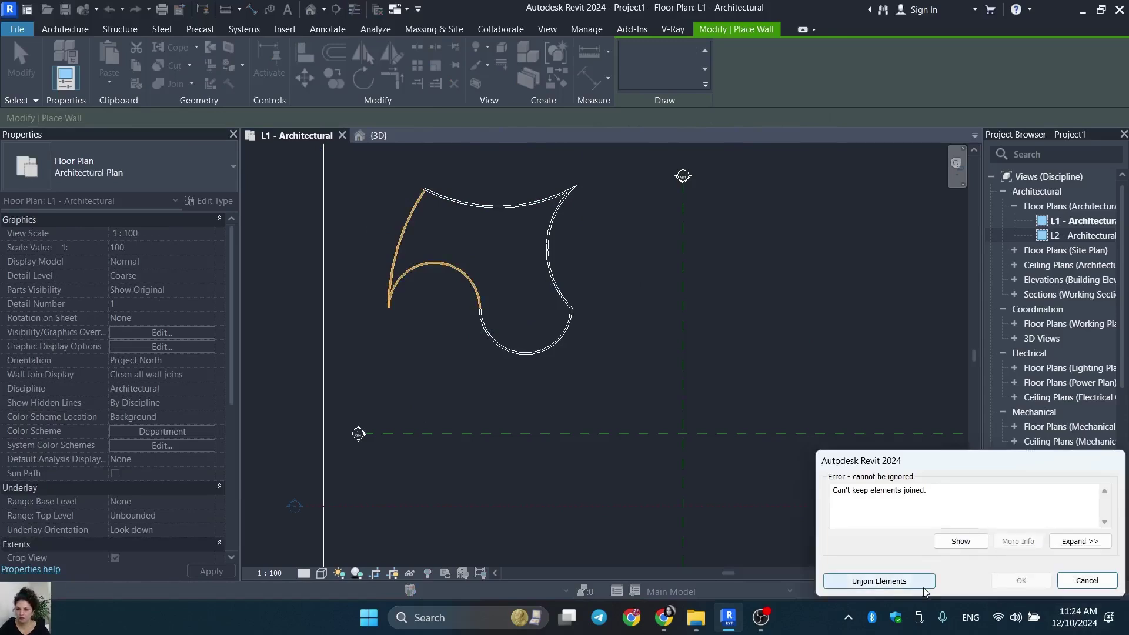
pyautogui.click(1086, 580)
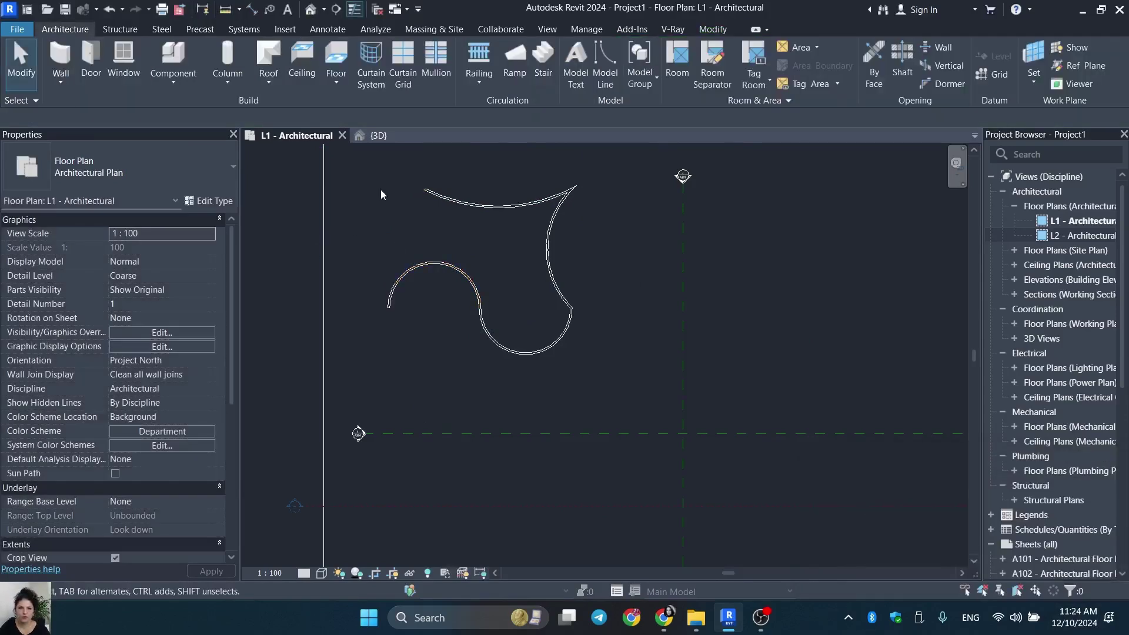
# Close the wall loop with an outward-bulging Start-End-Radius Arc wall of about 12 m radius between the two open left ends.
pyautogui.click(60, 58)
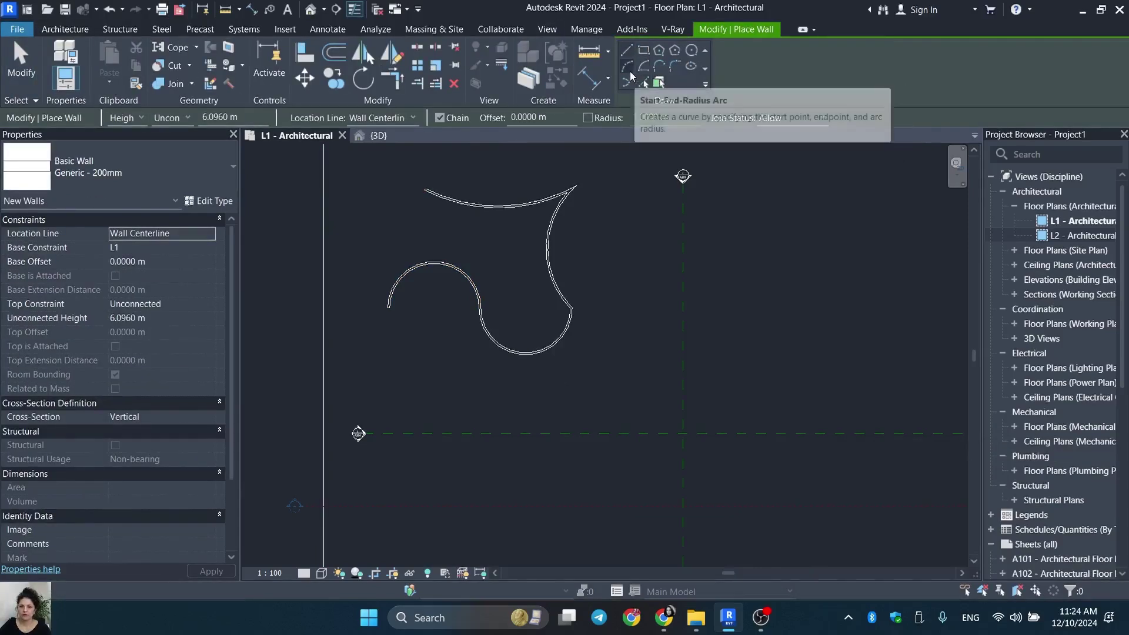
pyautogui.click(424, 191)
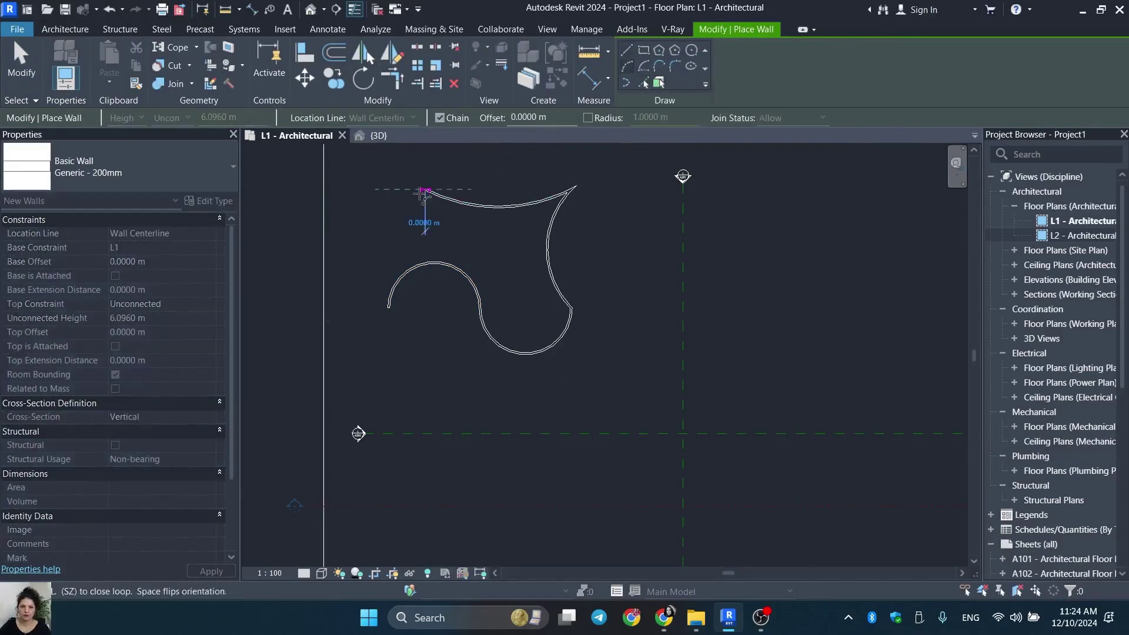
pyautogui.click(387, 308)
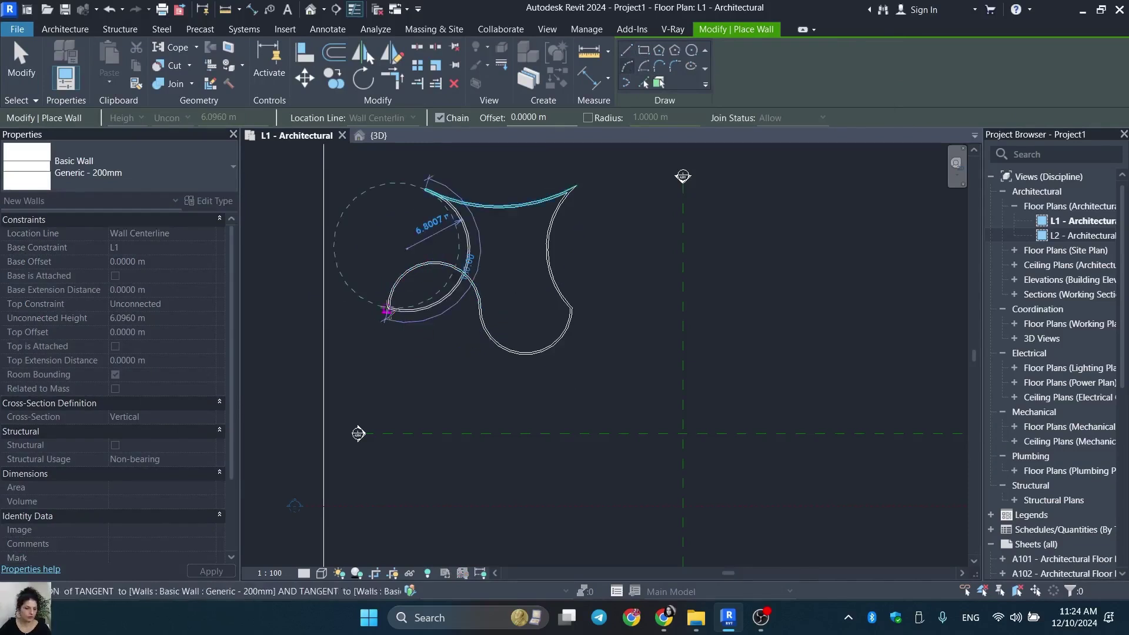
pyautogui.click(385, 280)
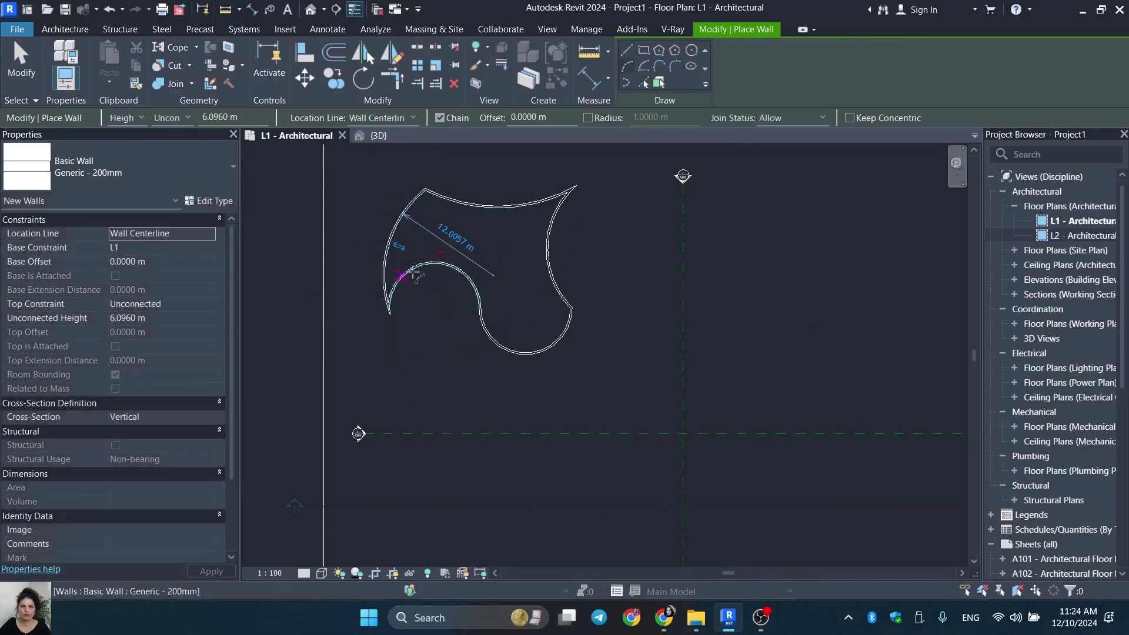
pyautogui.press('Escape')
pyautogui.press('Escape')
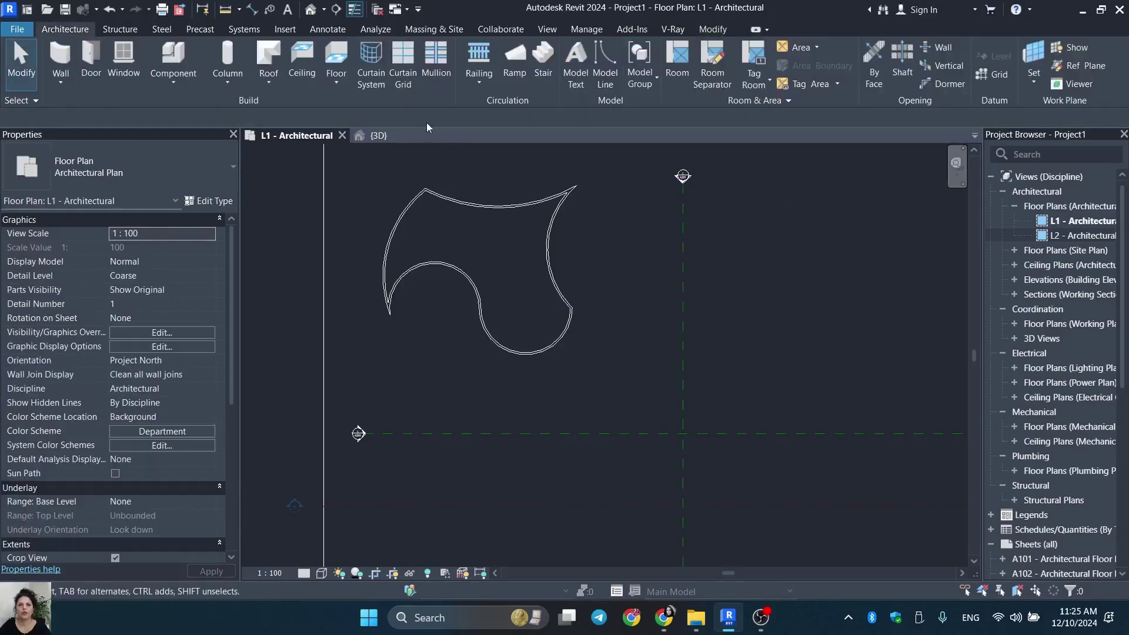
# Inspect the closed loop of curved walls from above in the 3D view.
pyautogui.click(376, 137)
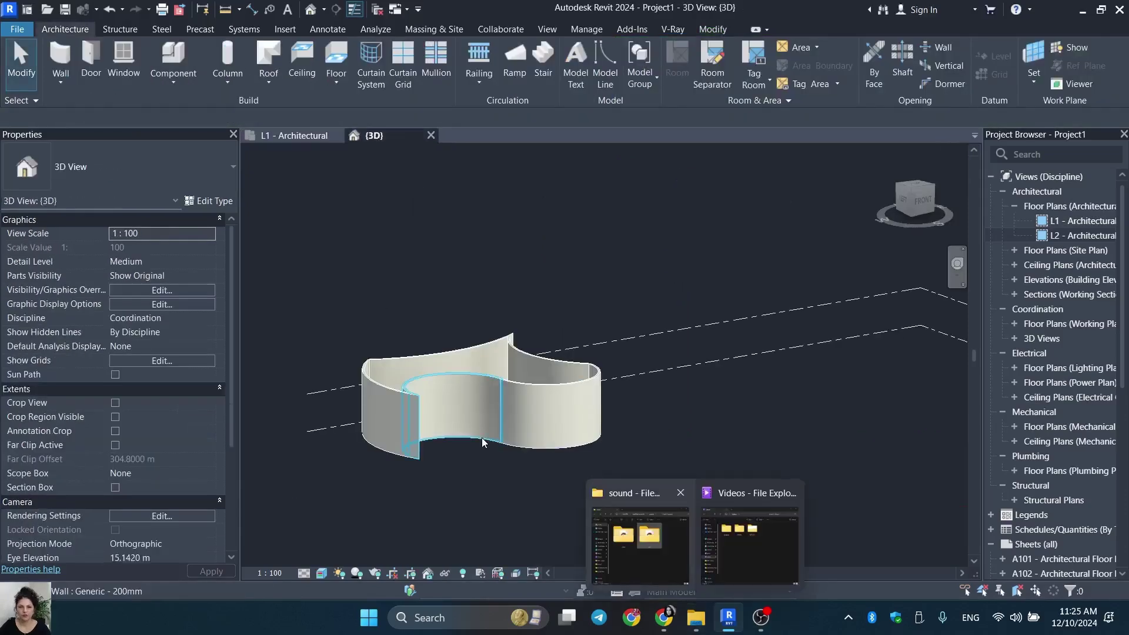
pyautogui.keyDown('shift'); pyautogui.moveTo(632, 502); pyautogui.dragTo(793, 227, button='middle'); pyautogui.keyUp('shift')
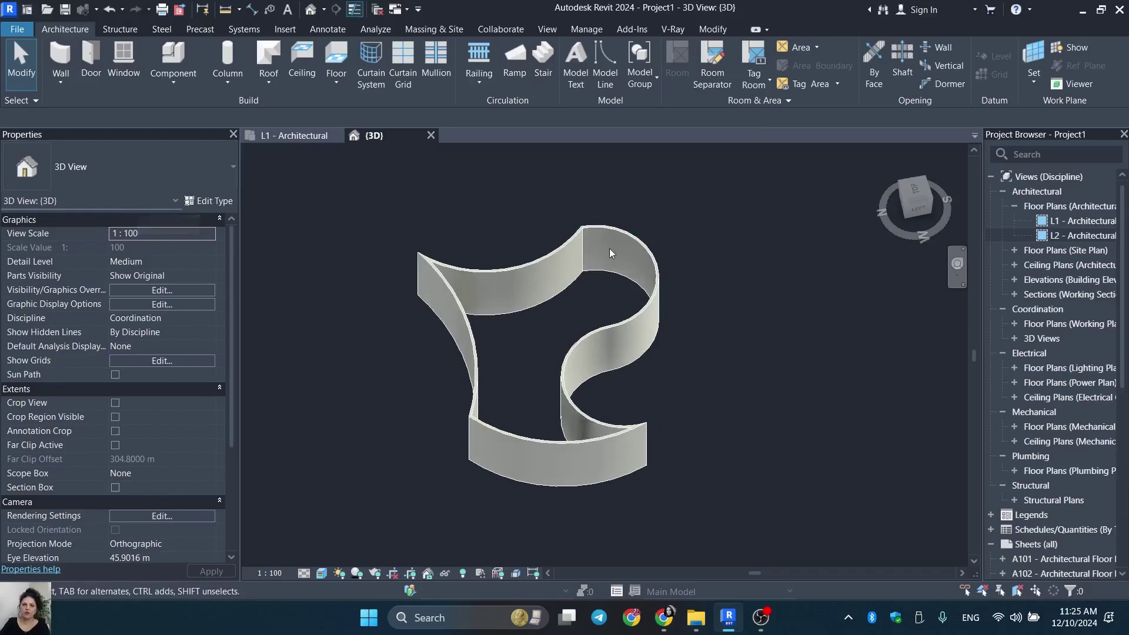
pyautogui.click(568, 248)
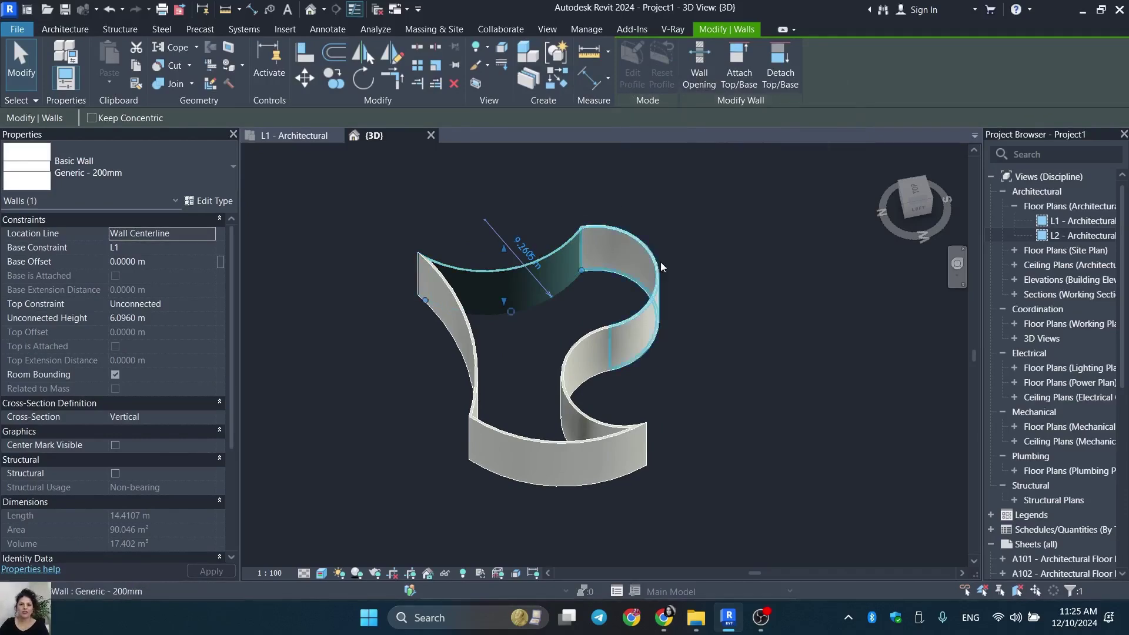
pyautogui.click(670, 228)
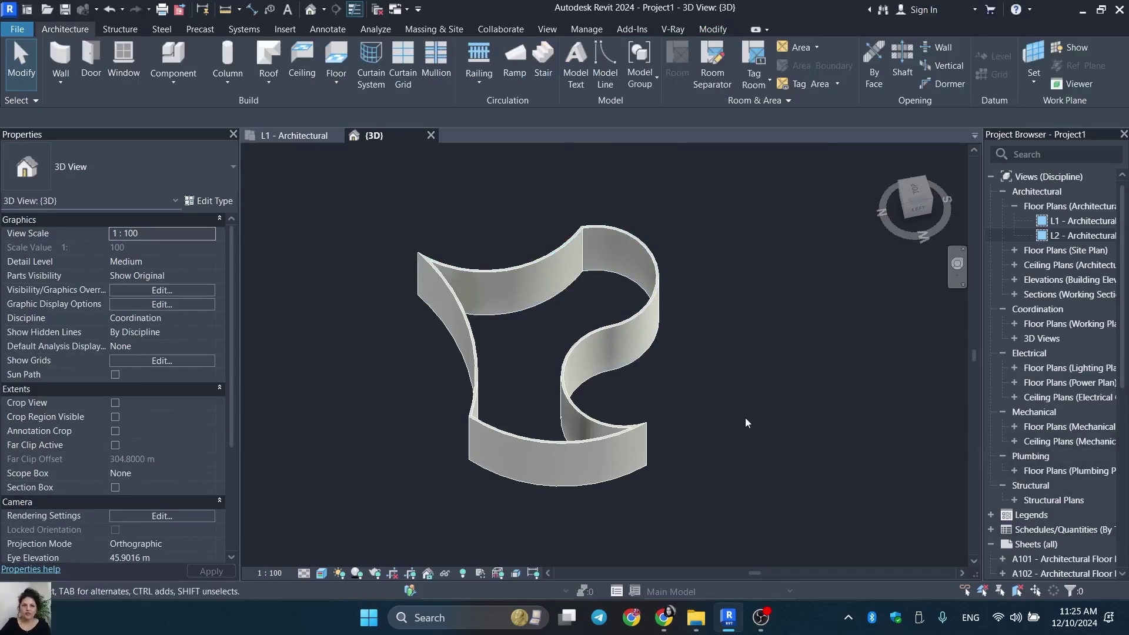
# Open the L2 - Architectural floor plan at the curved walls.
pyautogui.doubleClick(1091, 238)
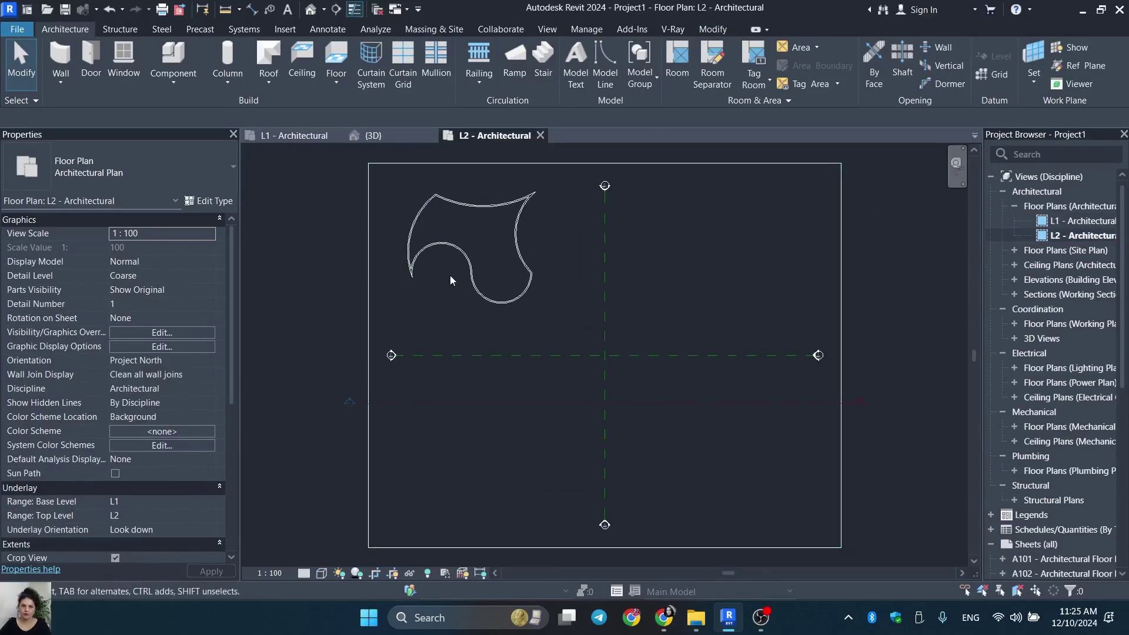
pyautogui.scroll(5, 475, 254)
pyautogui.moveTo(476, 259); pyautogui.dragTo(516, 310, button='middle')
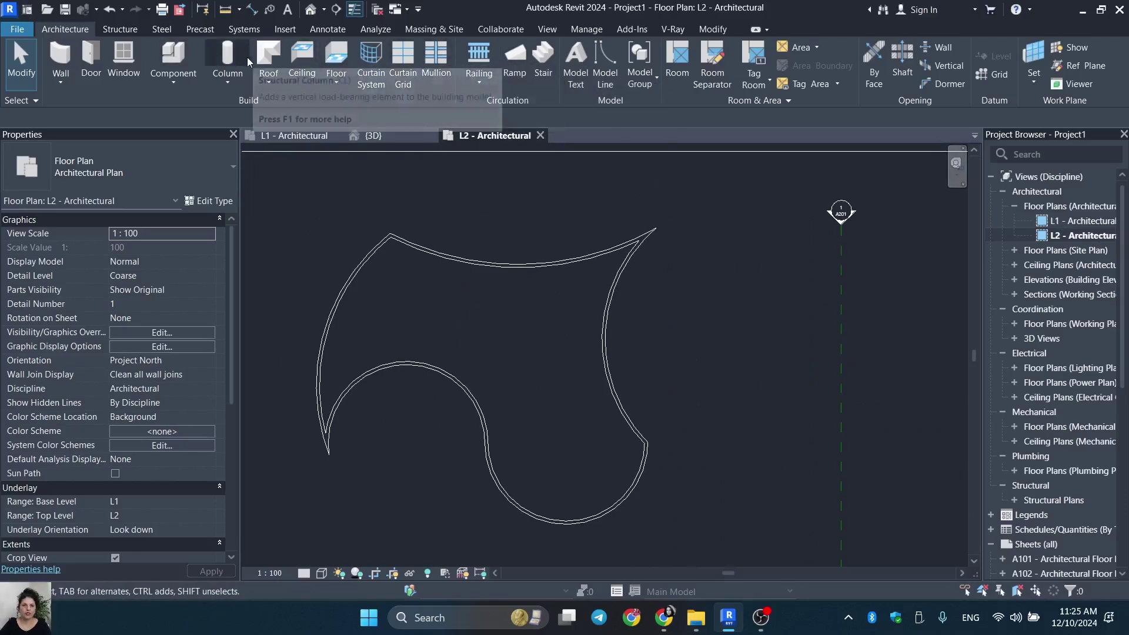
pyautogui.click(269, 84)
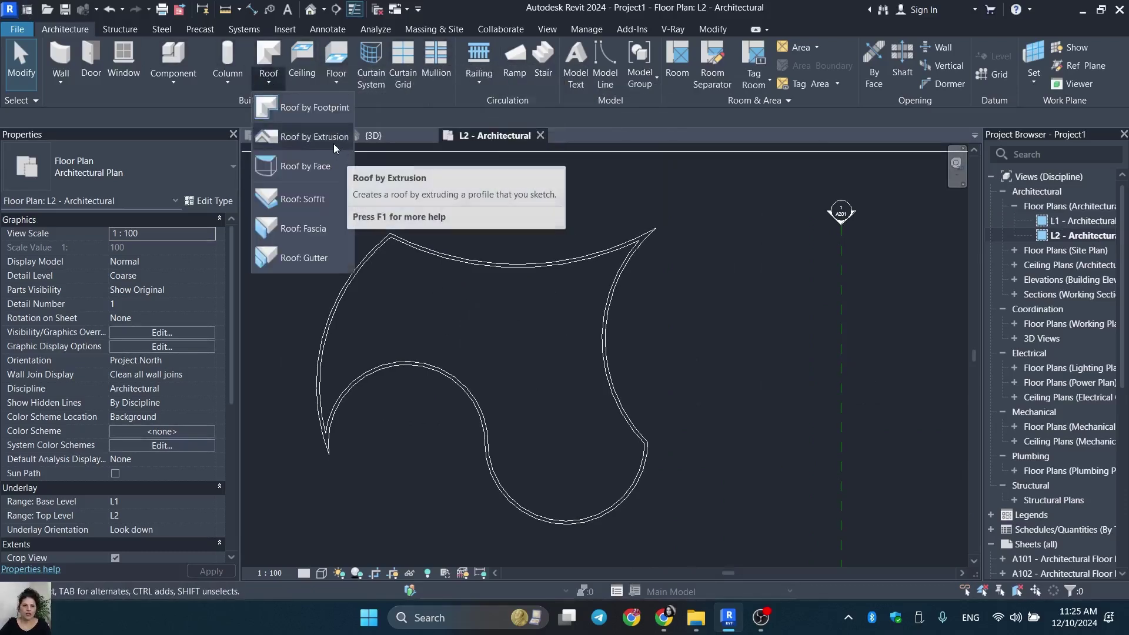
pyautogui.click(314, 136)
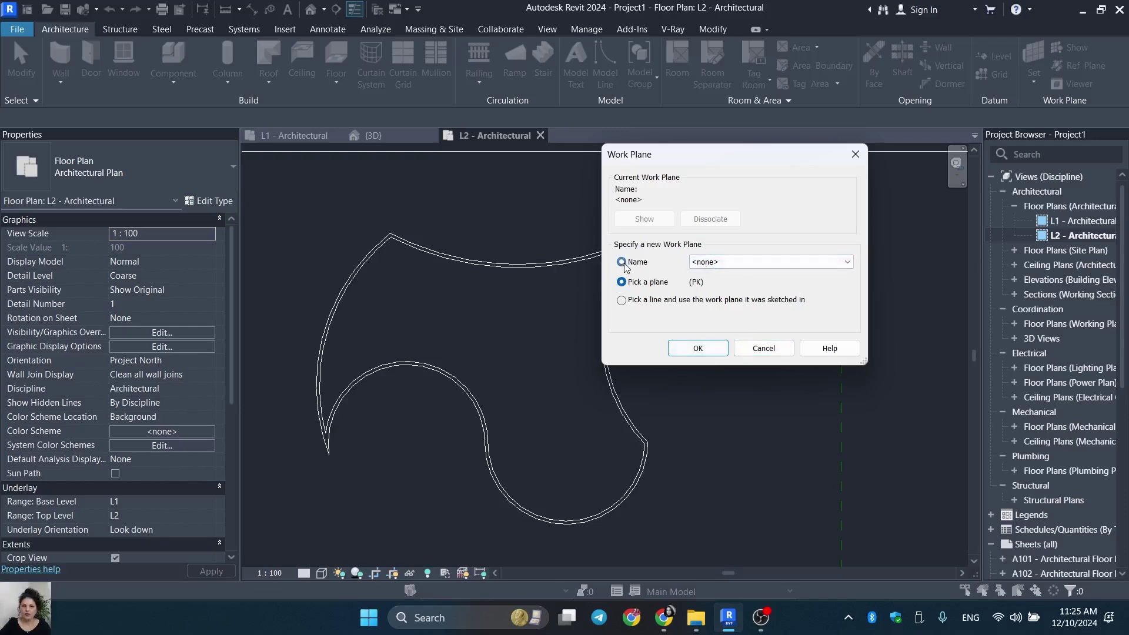
pyautogui.click(798, 268)
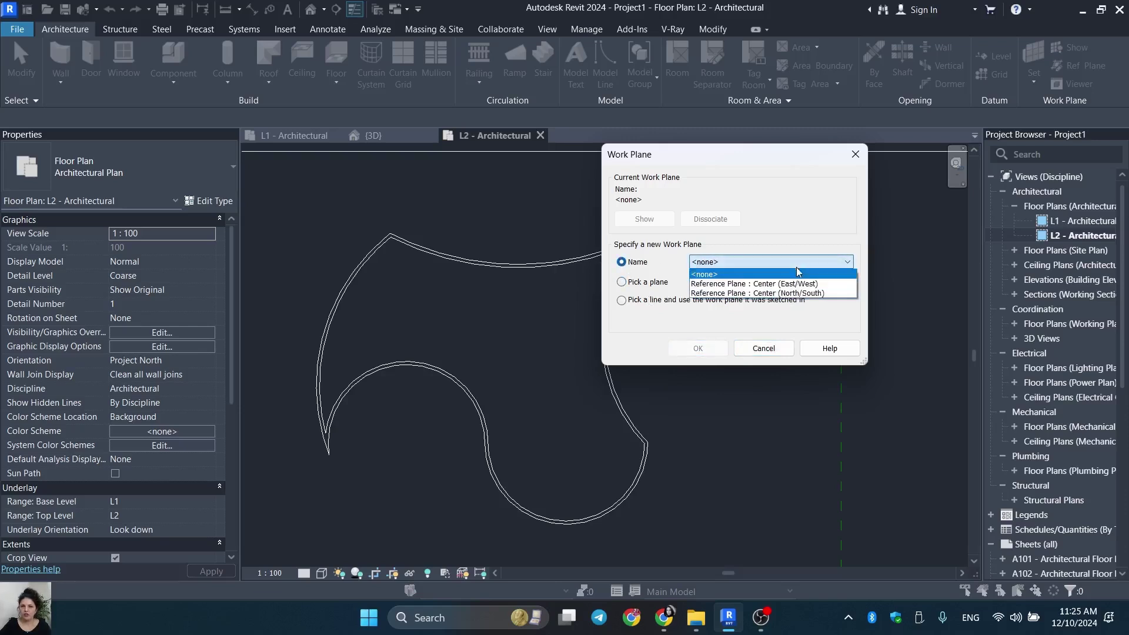
pyautogui.click(767, 352)
pyautogui.click(768, 353)
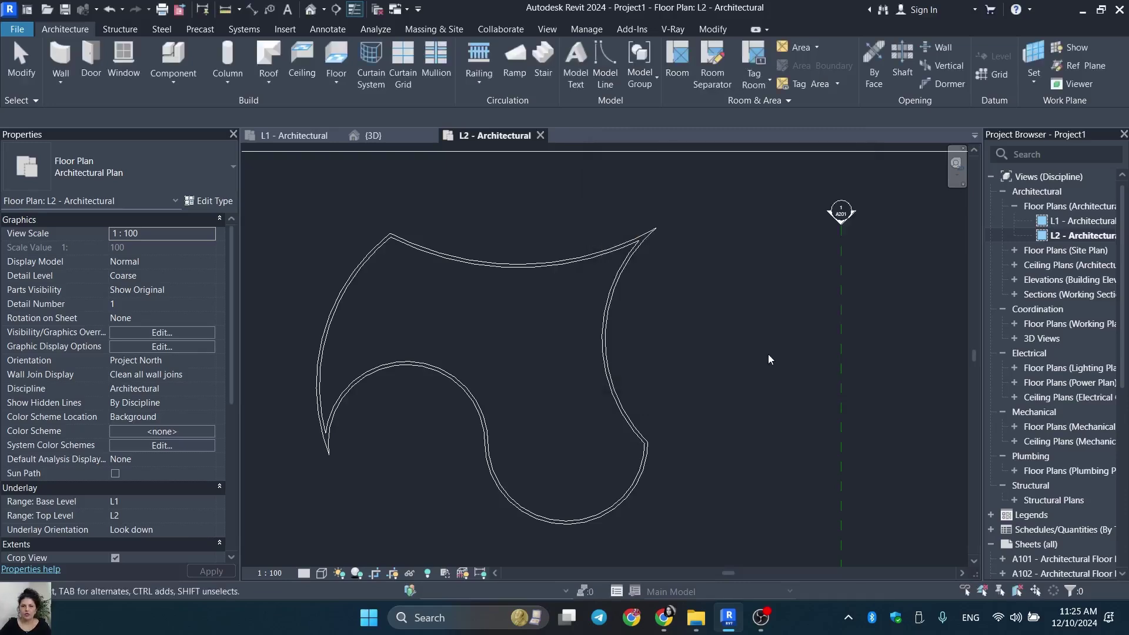
# Draw a vertical reference plane through the middle of the curved walls and name it 01.
pyautogui.click(1107, 66)
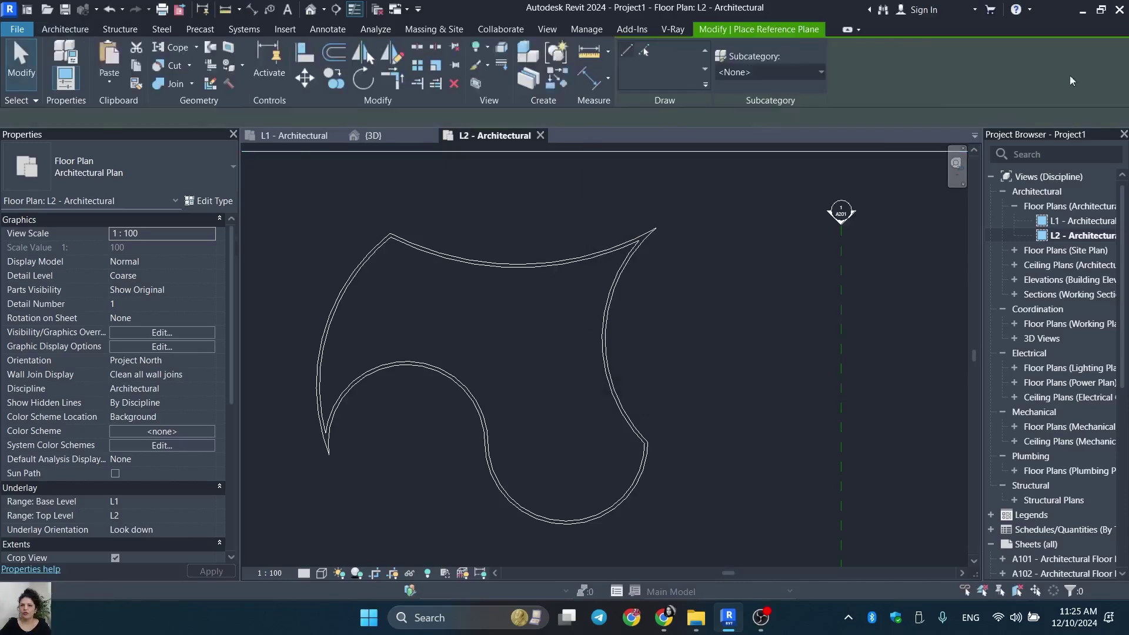
pyautogui.click(497, 186)
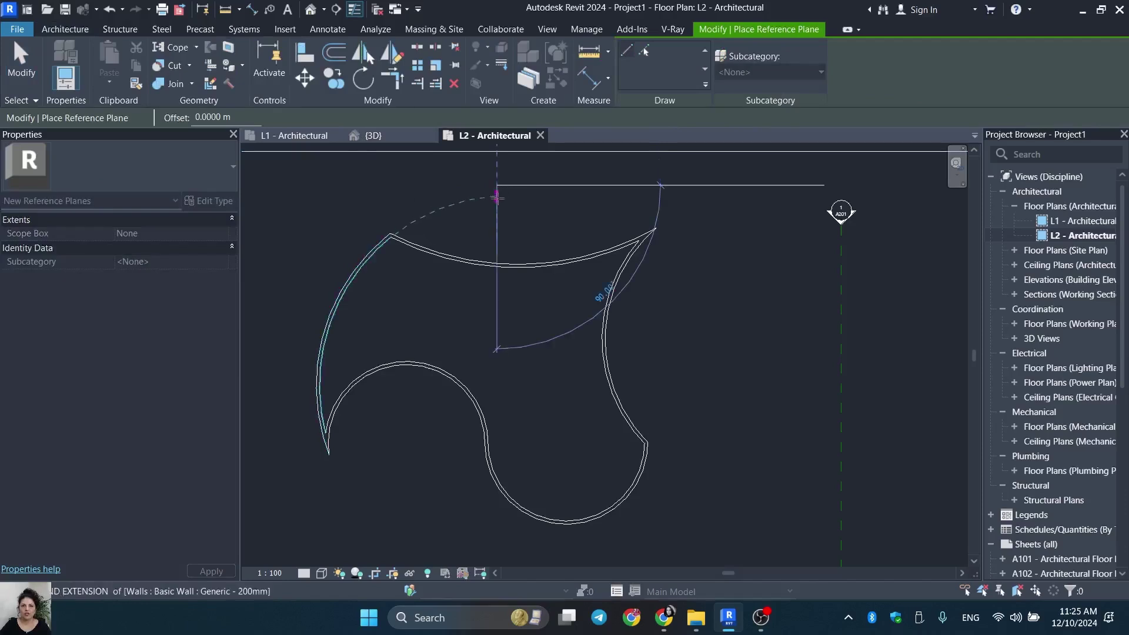
pyautogui.scroll(-1, 497, 529)
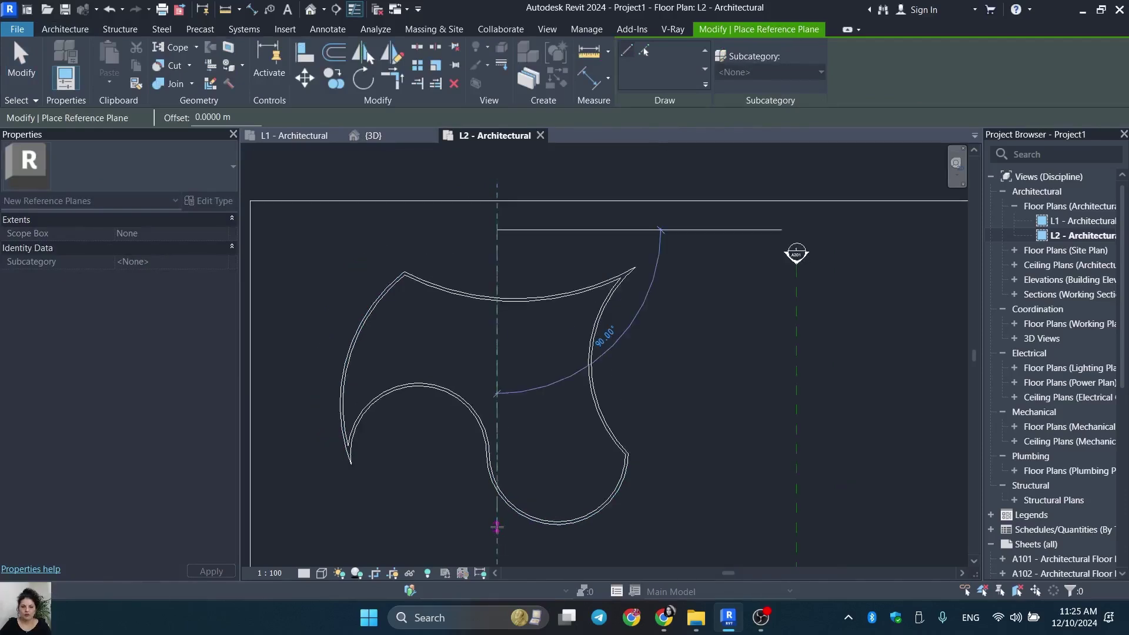
pyautogui.click(468, 479)
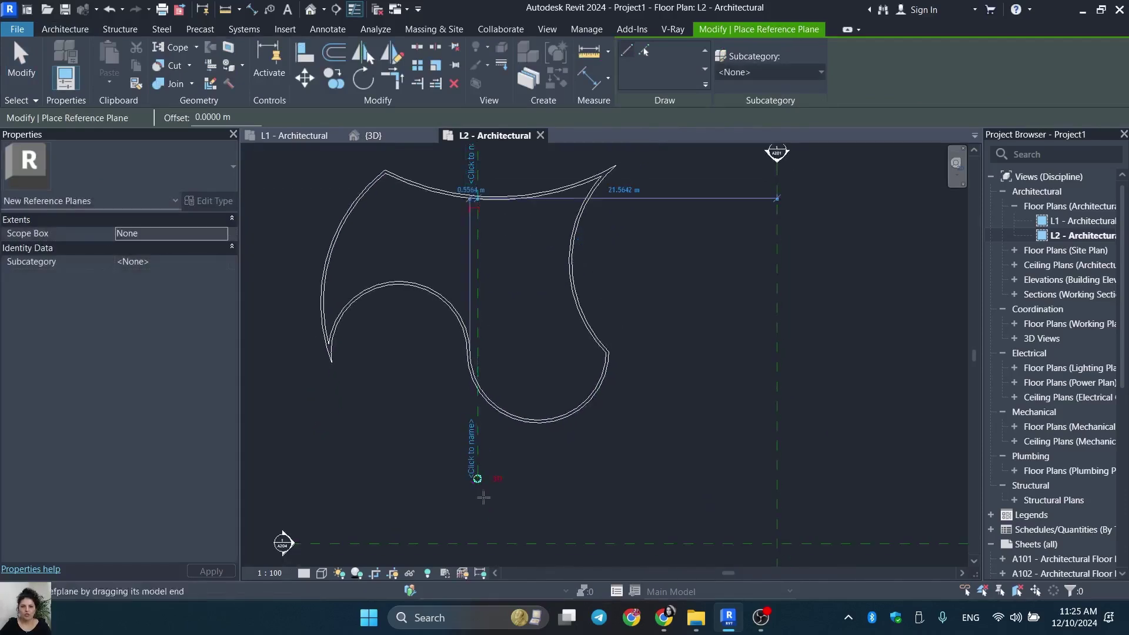
pyautogui.click(473, 468)
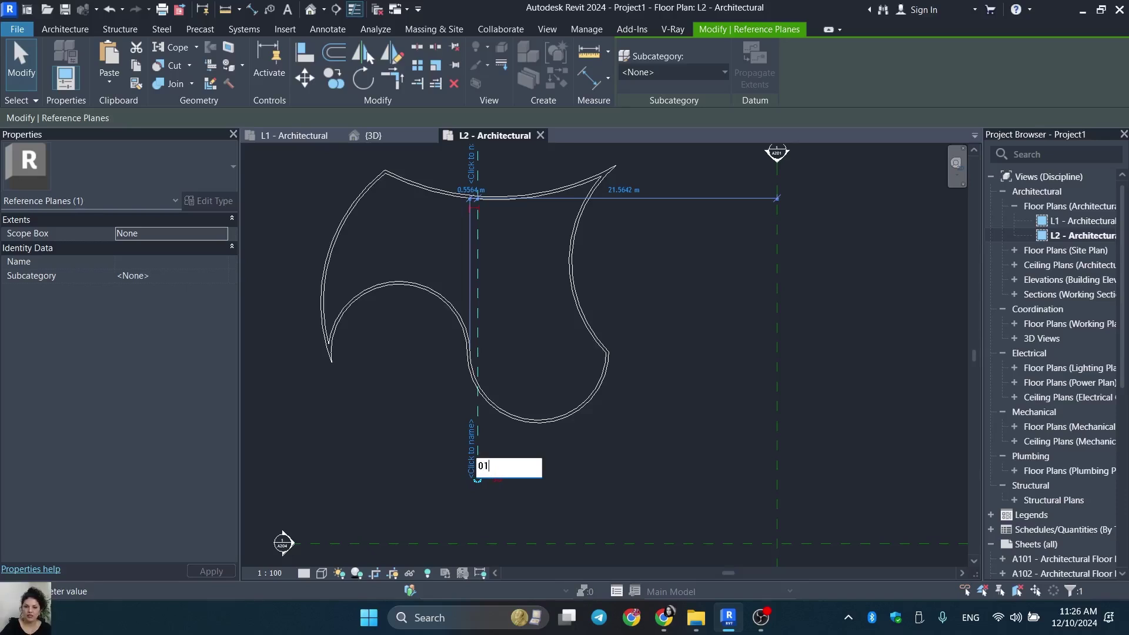
pyautogui.write('01')
# Start a Roof by Extrusion with Reference Plane : 01 as its work plane.
pyautogui.click(77, 28)
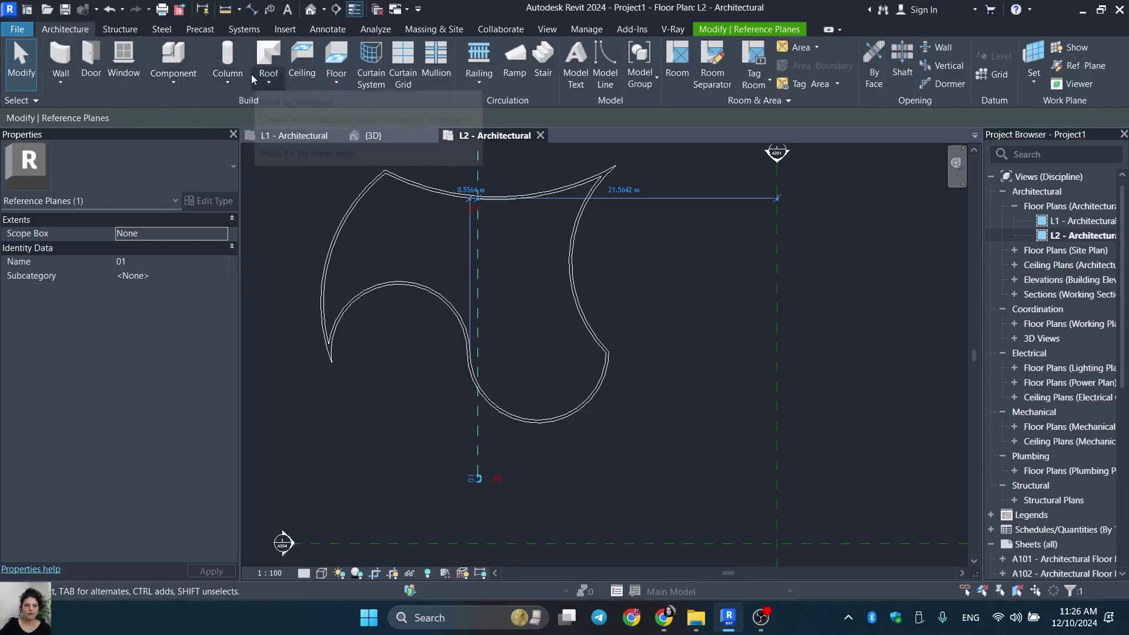
pyautogui.click(268, 81)
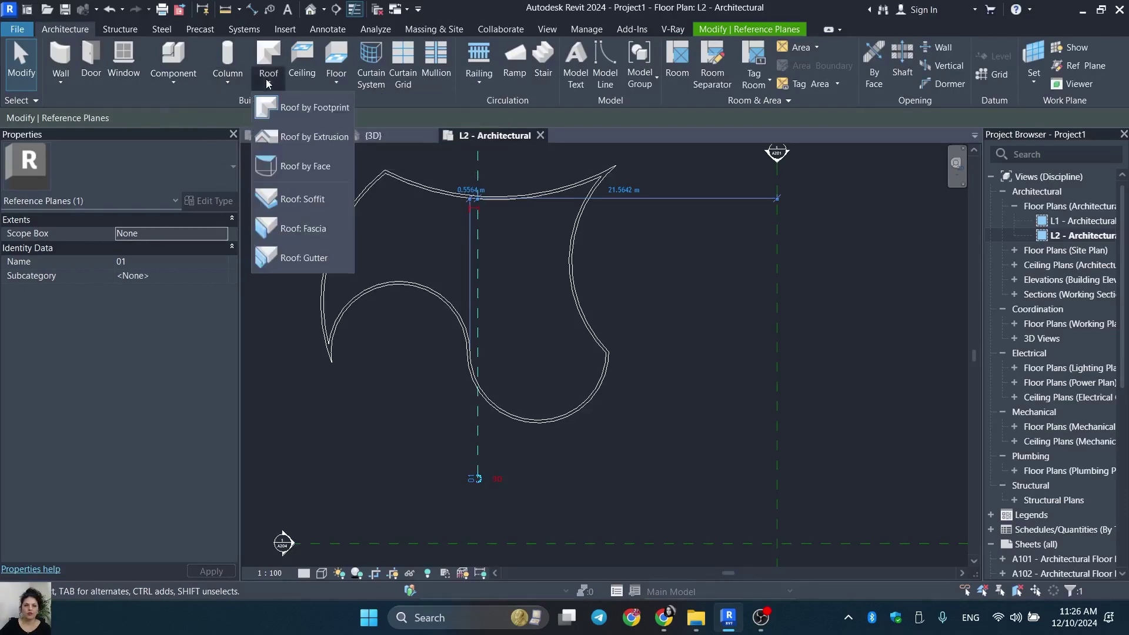
pyautogui.click(313, 137)
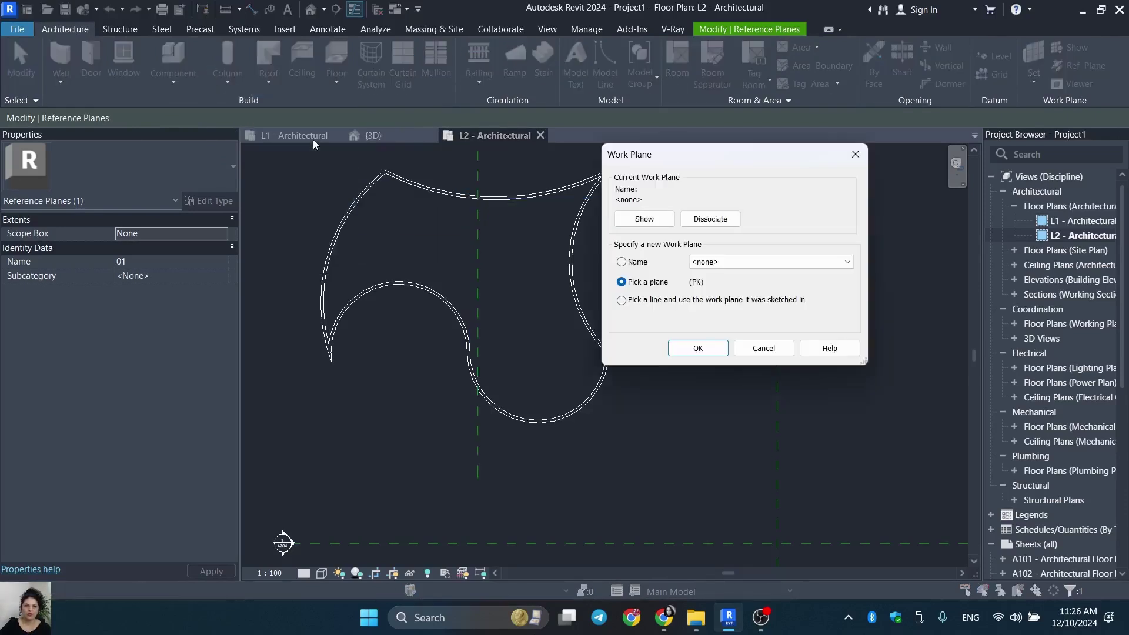
pyautogui.click(812, 262)
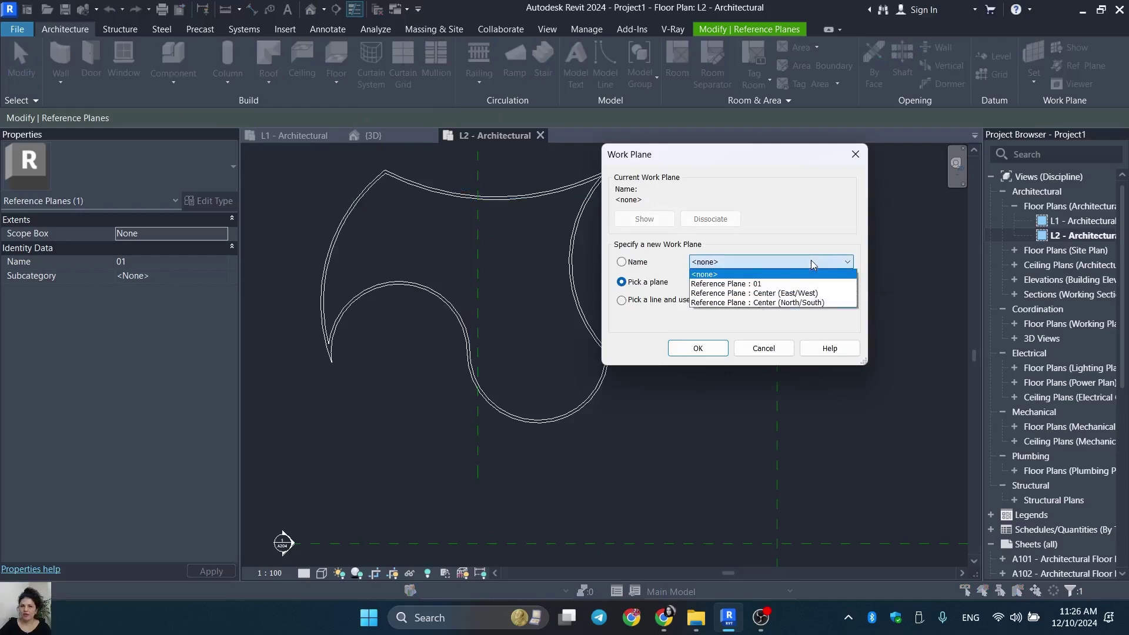
pyautogui.click(756, 284)
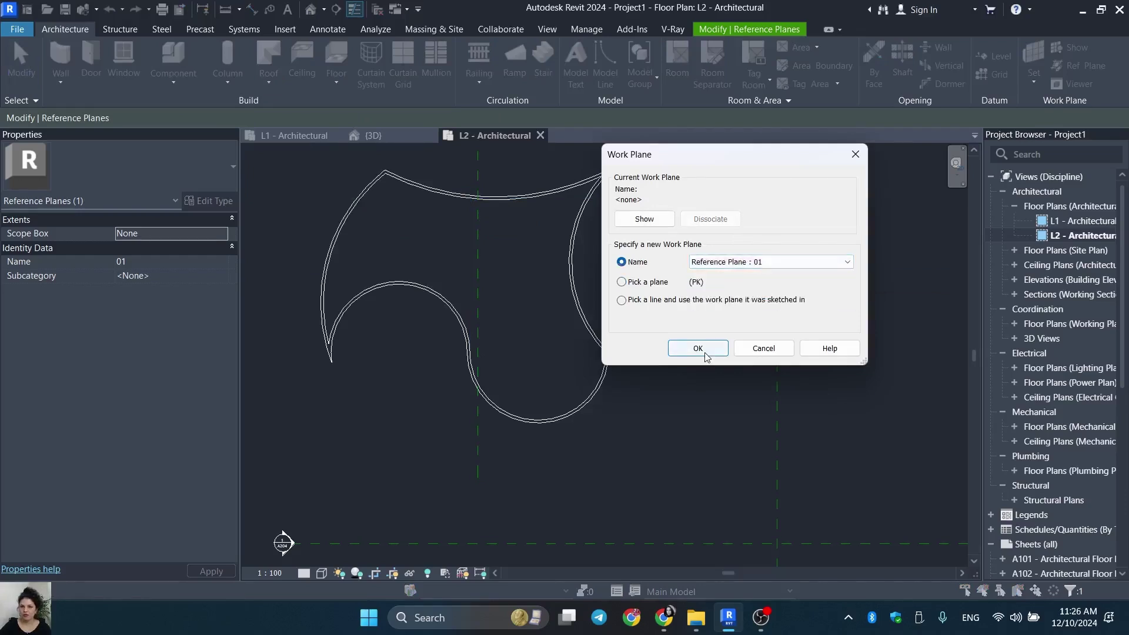
pyautogui.click(702, 349)
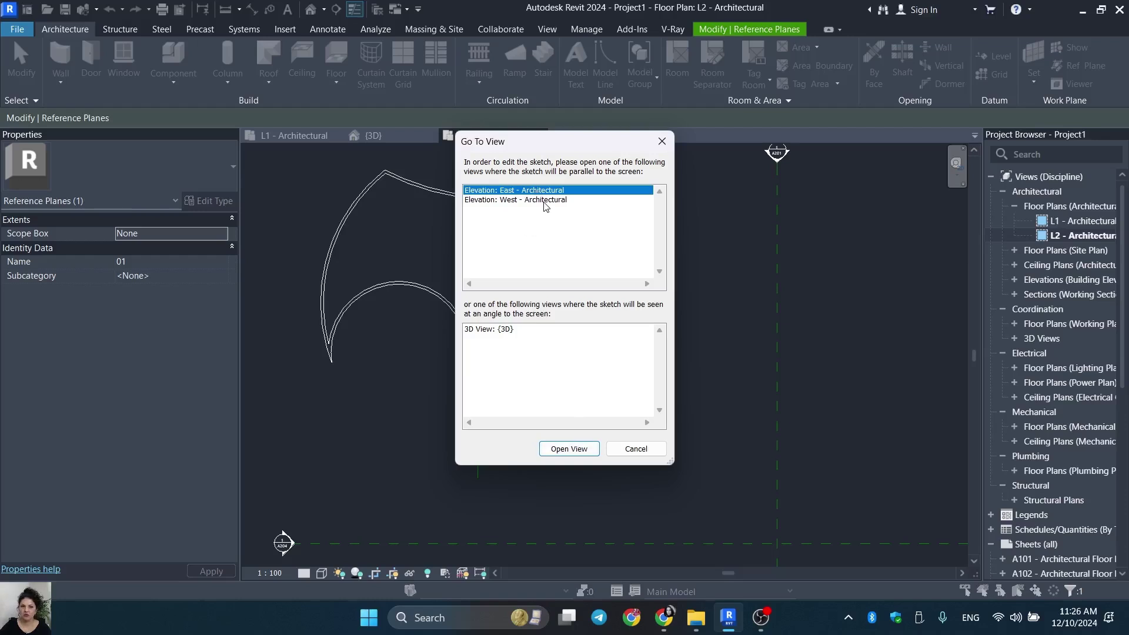
# Open the West - Architectural elevation for the roof sketch and accept reference level L2 with a 0 m offset.
pyautogui.click(544, 200)
pyautogui.click(552, 450)
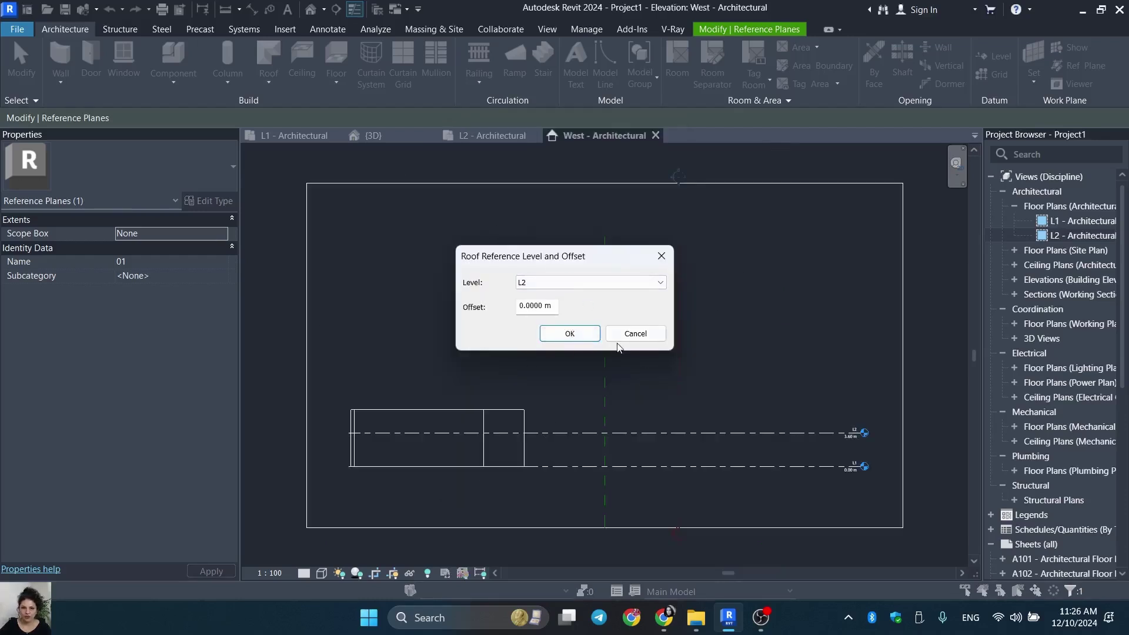
pyautogui.click(580, 340)
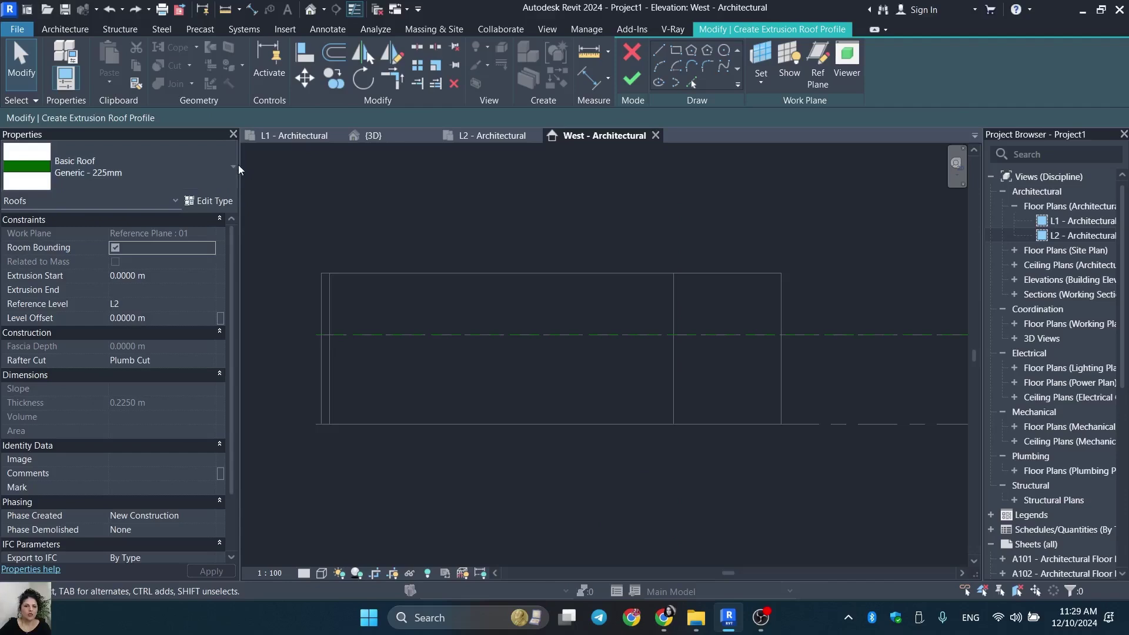
# Set the roof type to M_Insulation on Metal Deck - EPDM and sketch a wavy spline profile spanning past both ends of the walls.
pyautogui.click(235, 165)
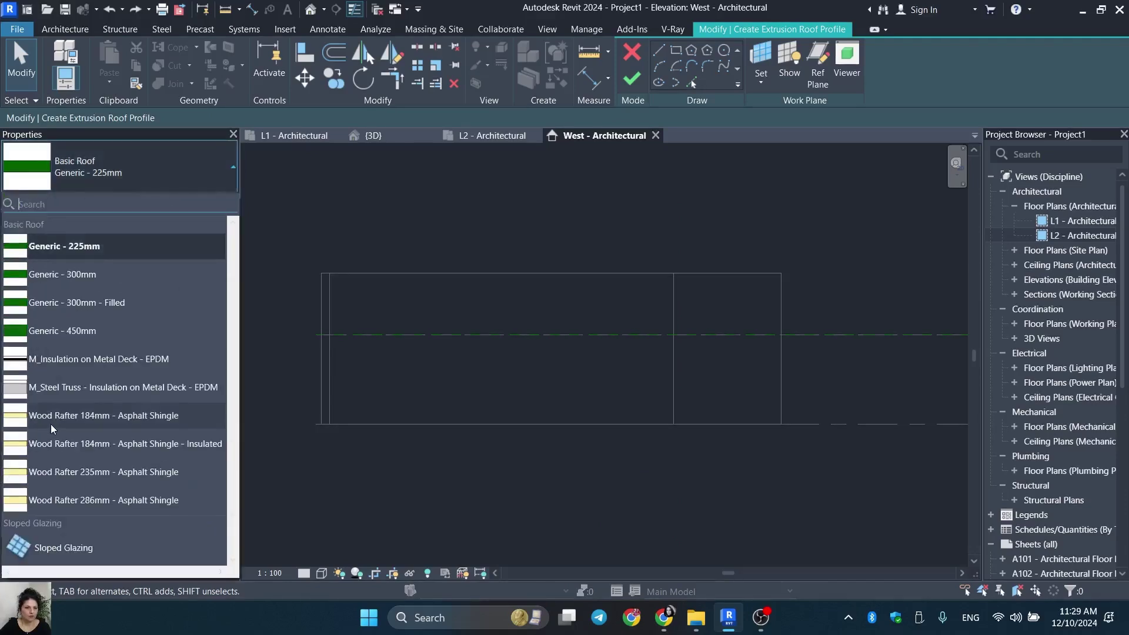
pyautogui.click(30, 360)
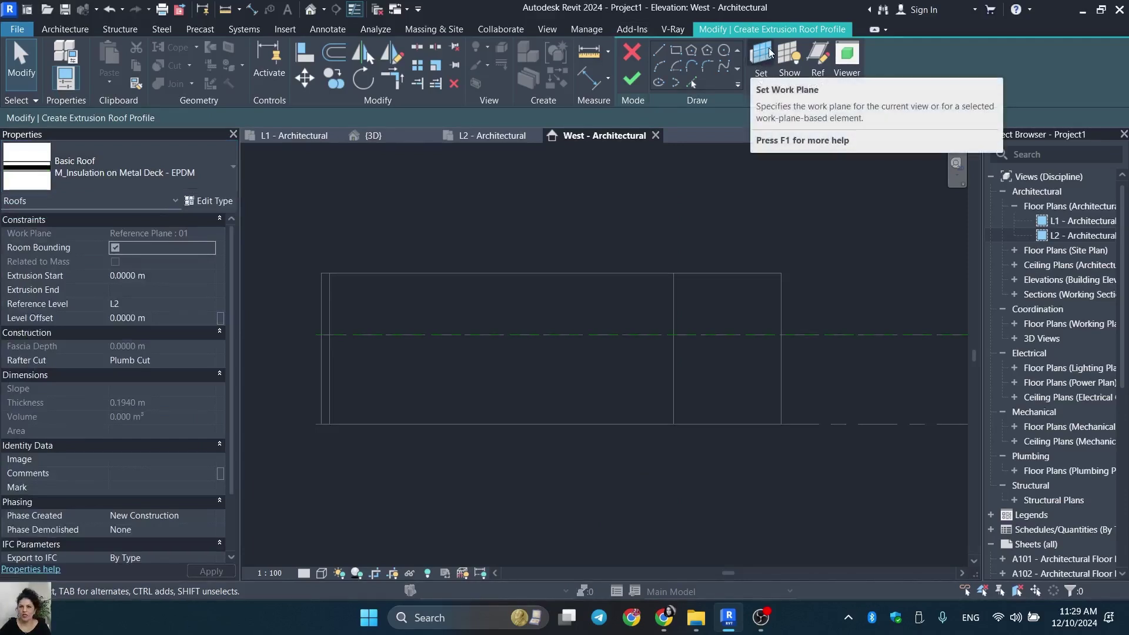
pyautogui.click(724, 69)
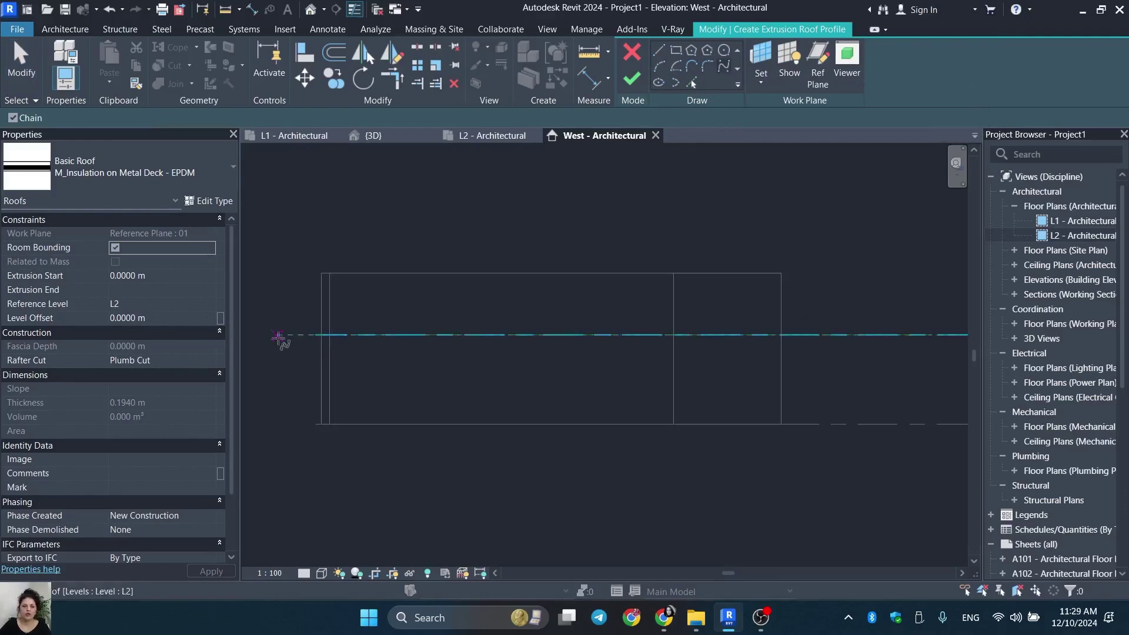
pyautogui.click(279, 327)
pyautogui.click(377, 291)
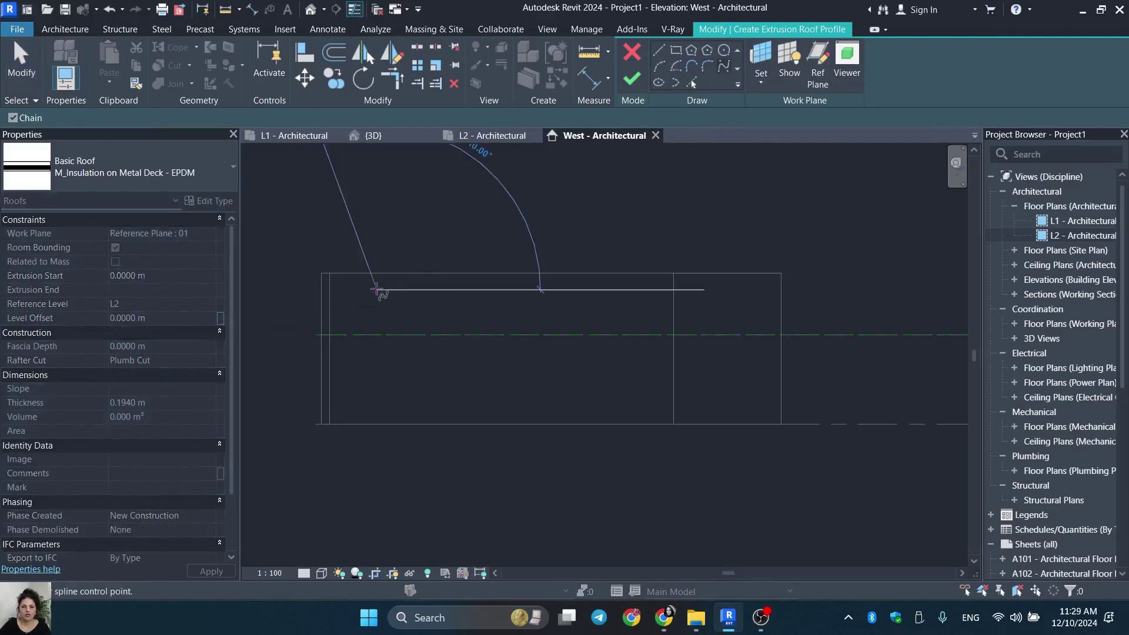
pyautogui.click(447, 308)
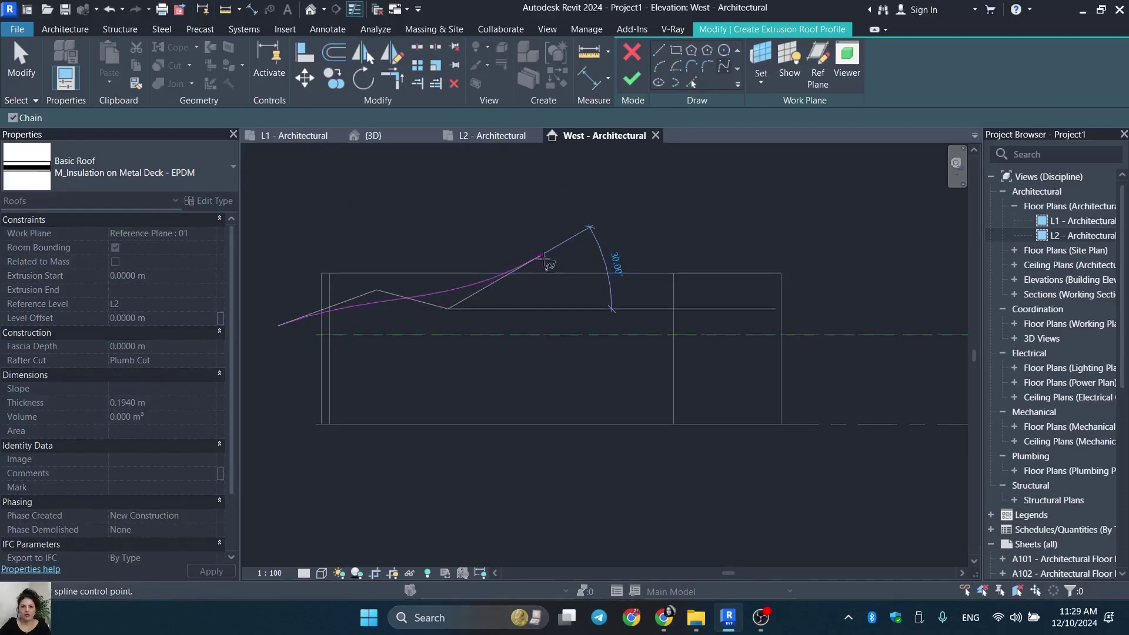
pyautogui.click(548, 256)
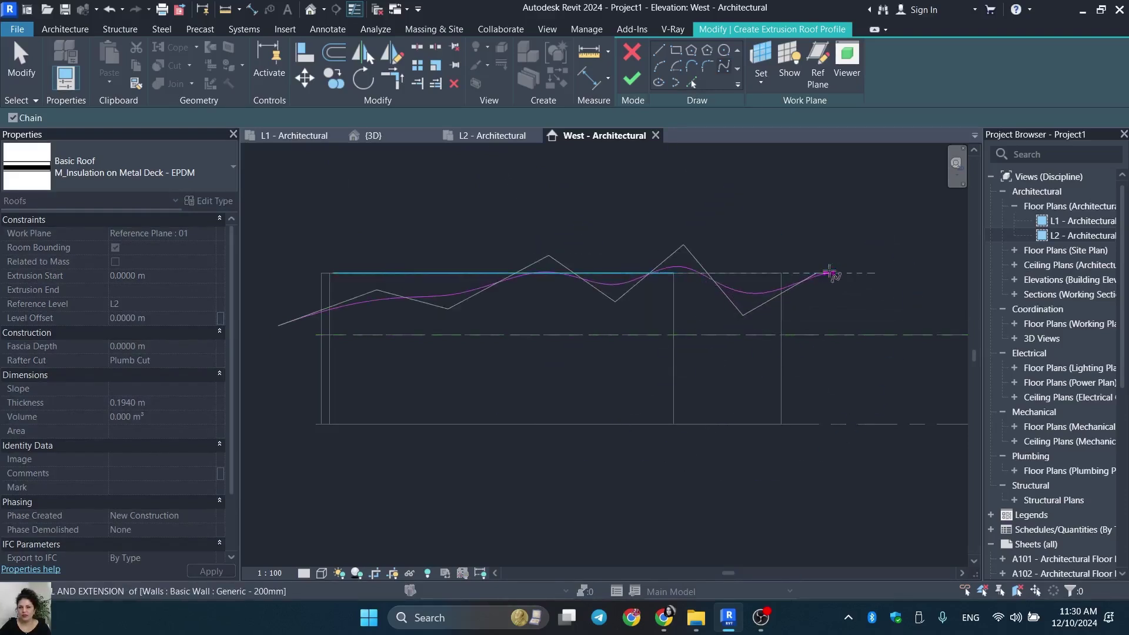
pyautogui.click(820, 272)
pyautogui.click(859, 285)
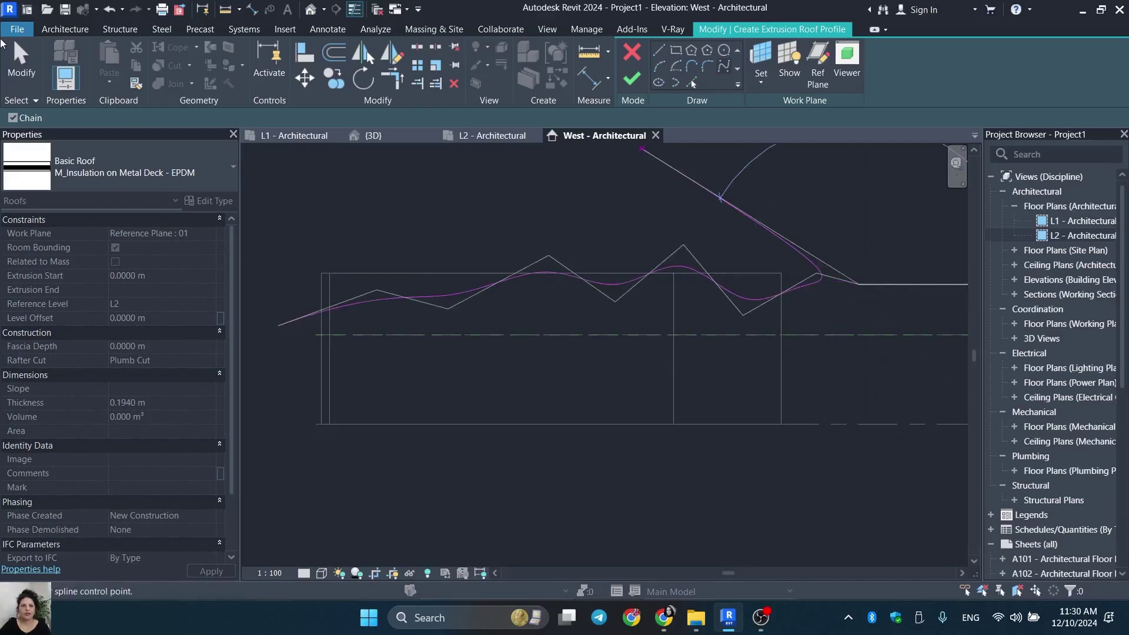
pyautogui.click(35, 61)
# Reshape the spline by moving its end points and raising the first and highest peaks' control points, then finish the roof sketch.
pyautogui.click(263, 329)
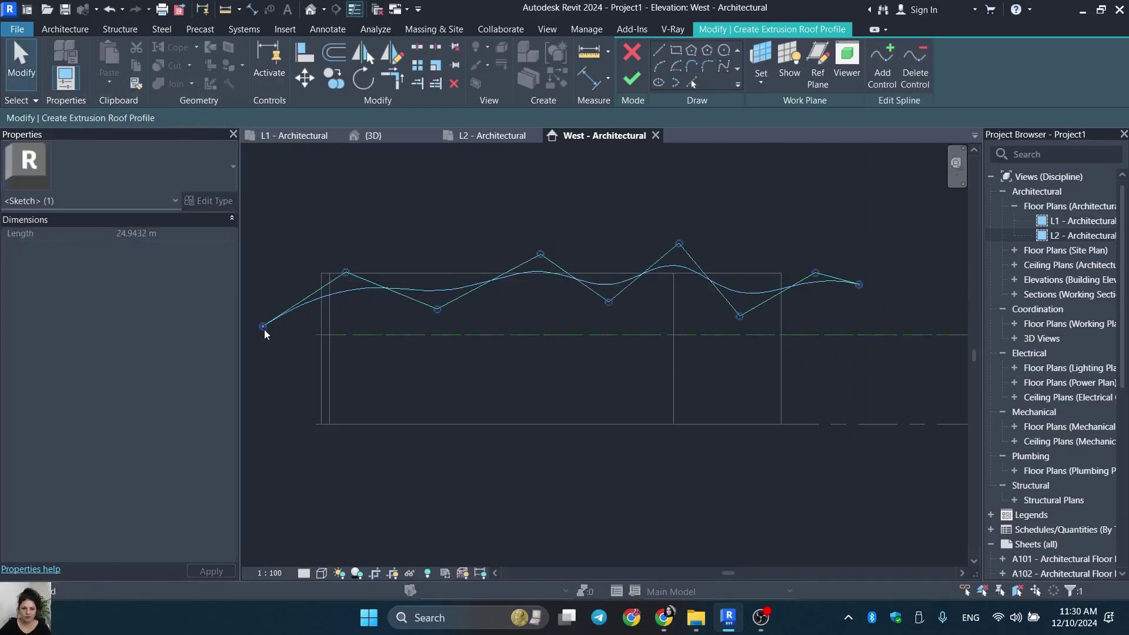
pyautogui.moveTo(346, 273); pyautogui.dragTo(348, 255)
pyautogui.moveTo(859, 286); pyautogui.dragTo(862, 304)
pyautogui.moveTo(683, 259); pyautogui.dragTo(692, 199)
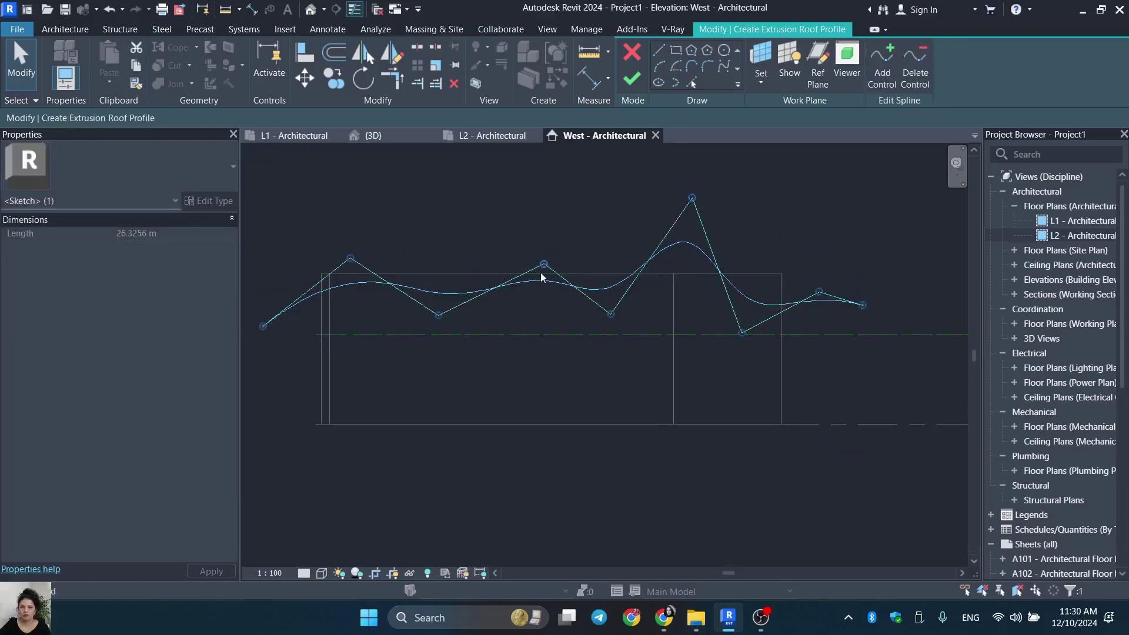
pyautogui.click(632, 79)
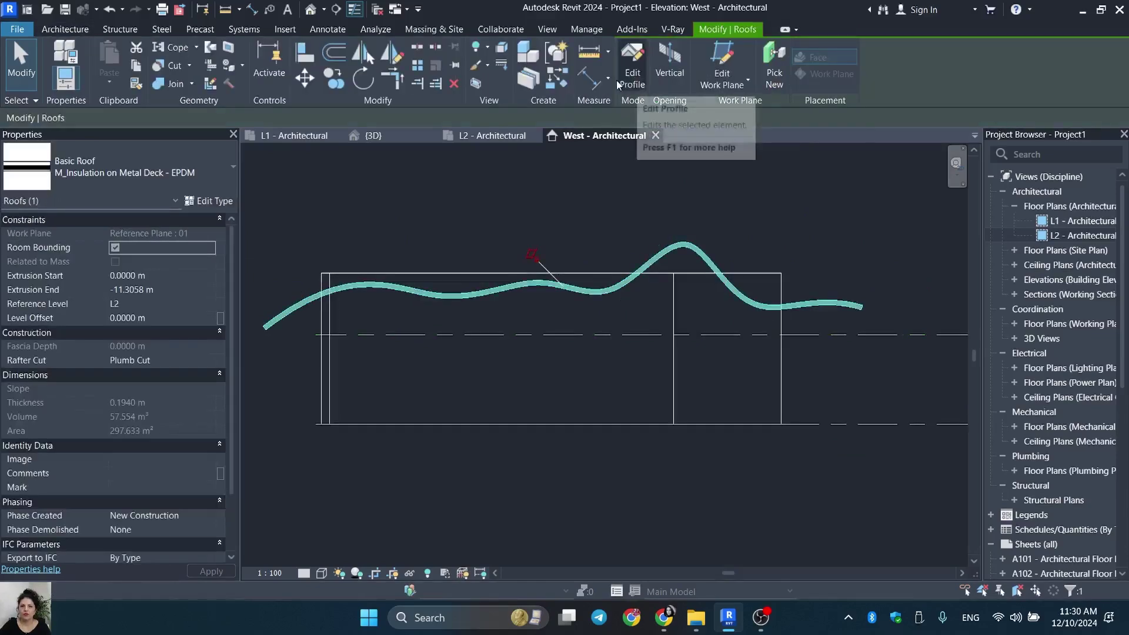
# In the 3D view, stretch the roof over all the walls, with extrusion start about 12.55 m and end about -12.43 m.
pyautogui.click(395, 136)
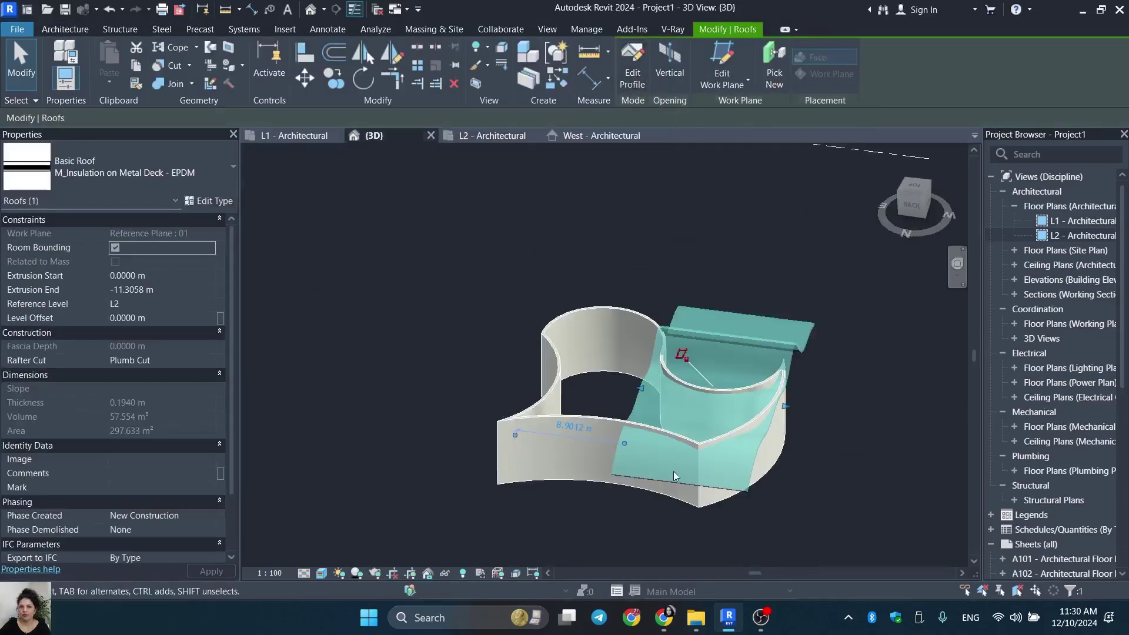
pyautogui.moveTo(641, 389); pyautogui.dragTo(488, 369)
pyautogui.keyDown('shift'); pyautogui.moveTo(829, 457); pyautogui.dragTo(759, 471, button='middle'); pyautogui.keyUp('shift')
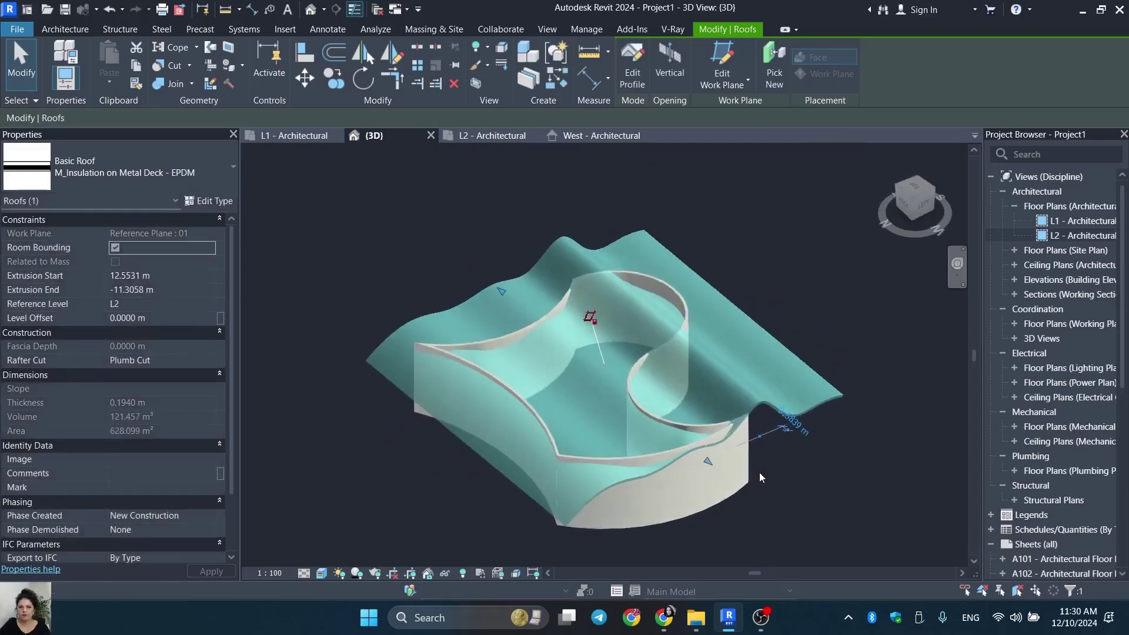
pyautogui.moveTo(712, 462); pyautogui.dragTo(726, 470)
pyautogui.keyDown('shift'); pyautogui.moveTo(784, 509); pyautogui.dragTo(685, 404, button='middle'); pyautogui.keyUp('shift')
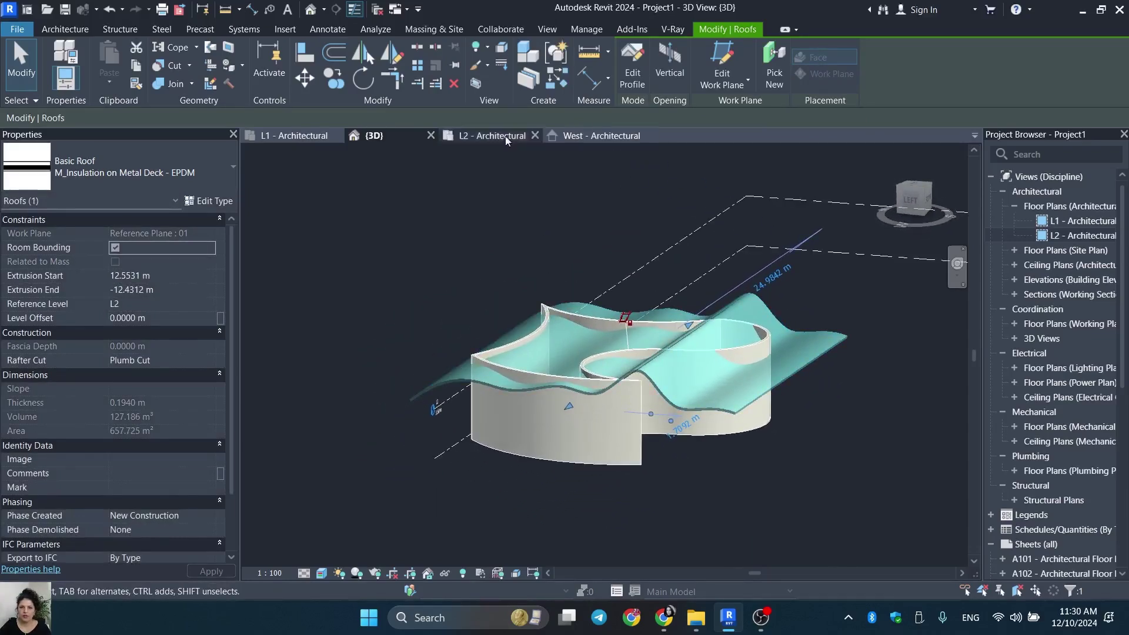
# Edit the roof profile in the West elevation, lowering the first and second valley control points and the highest peak, and finish the sketch.
pyautogui.click(602, 136)
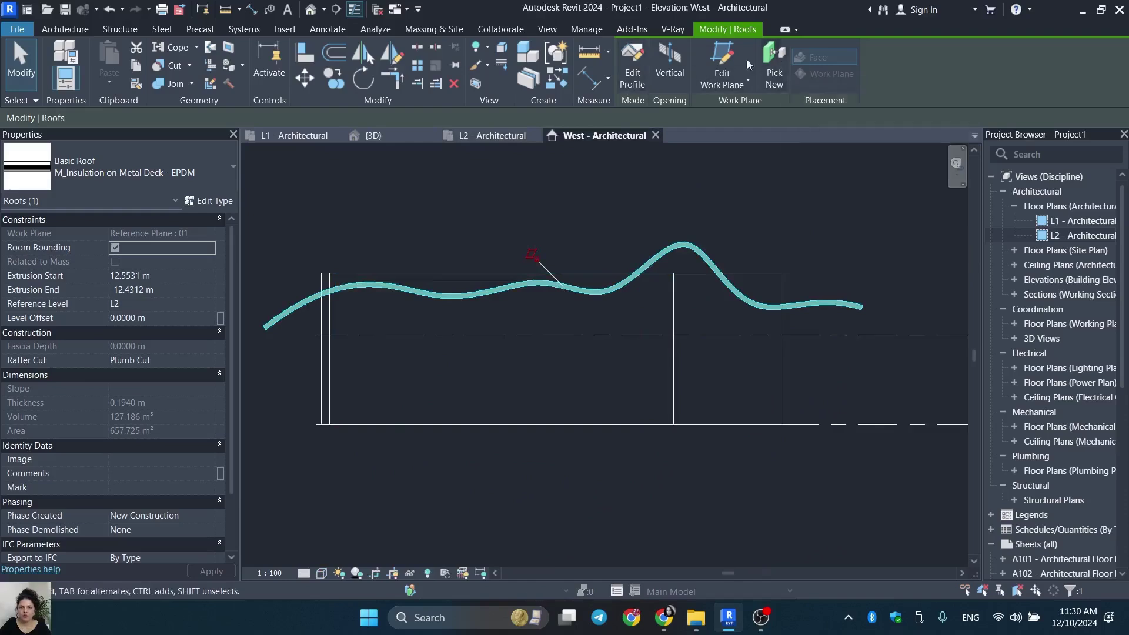
pyautogui.click(722, 70)
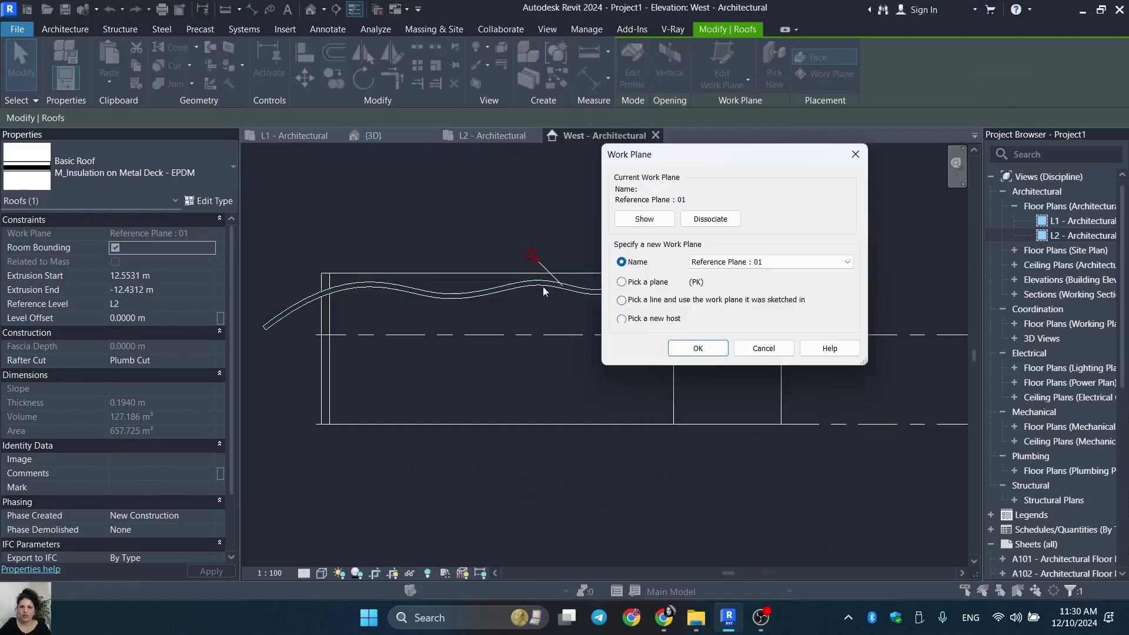
pyautogui.click(764, 348)
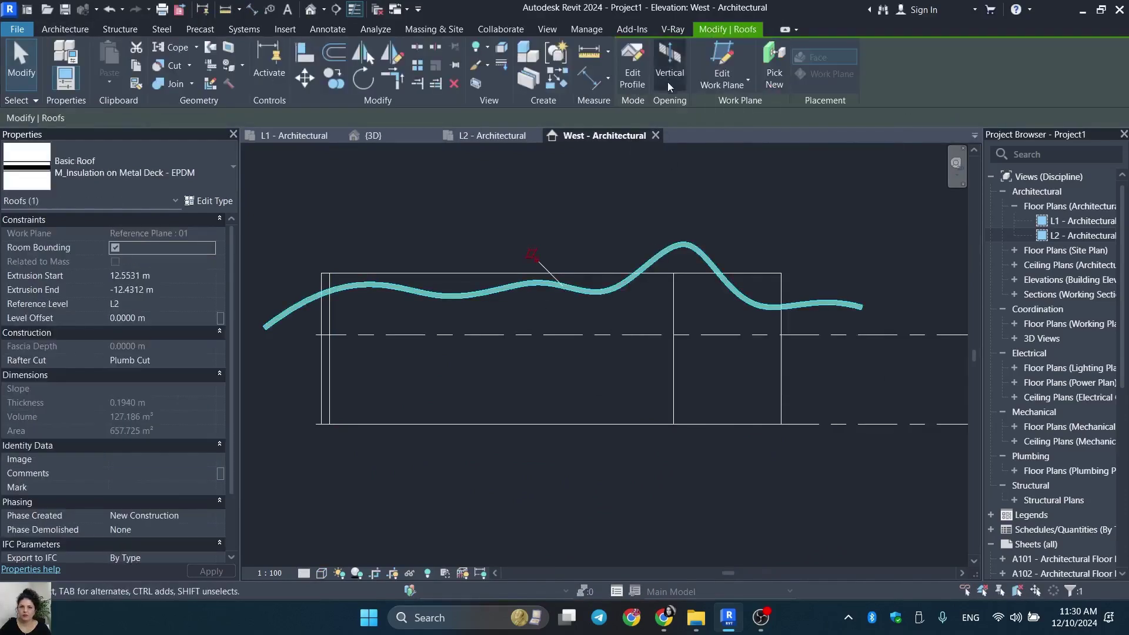
pyautogui.click(624, 56)
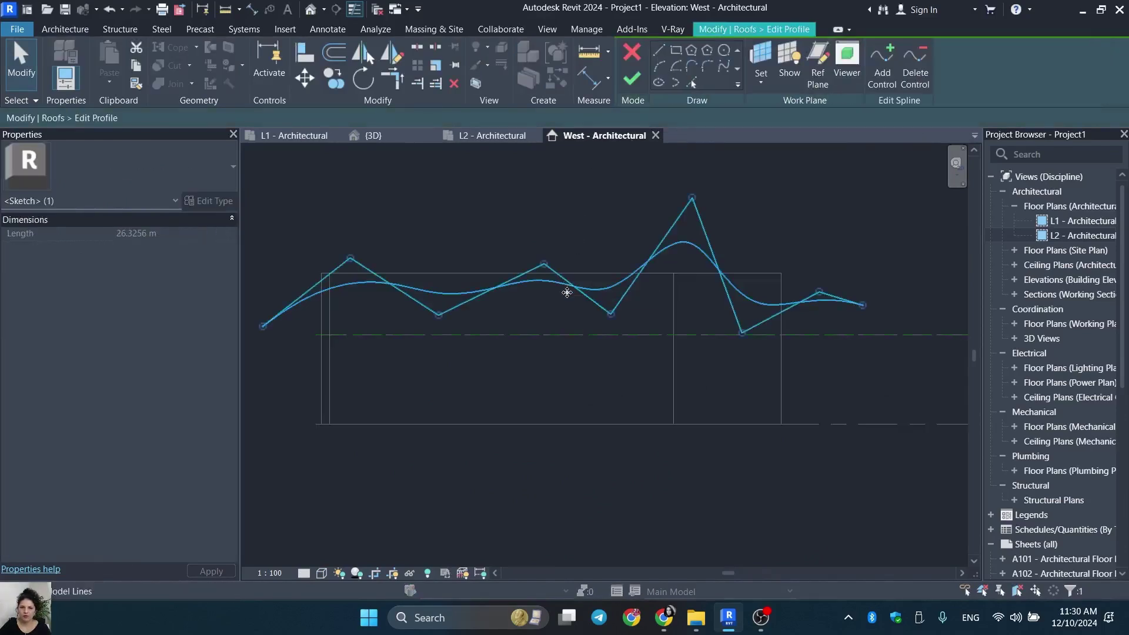
pyautogui.click(443, 320)
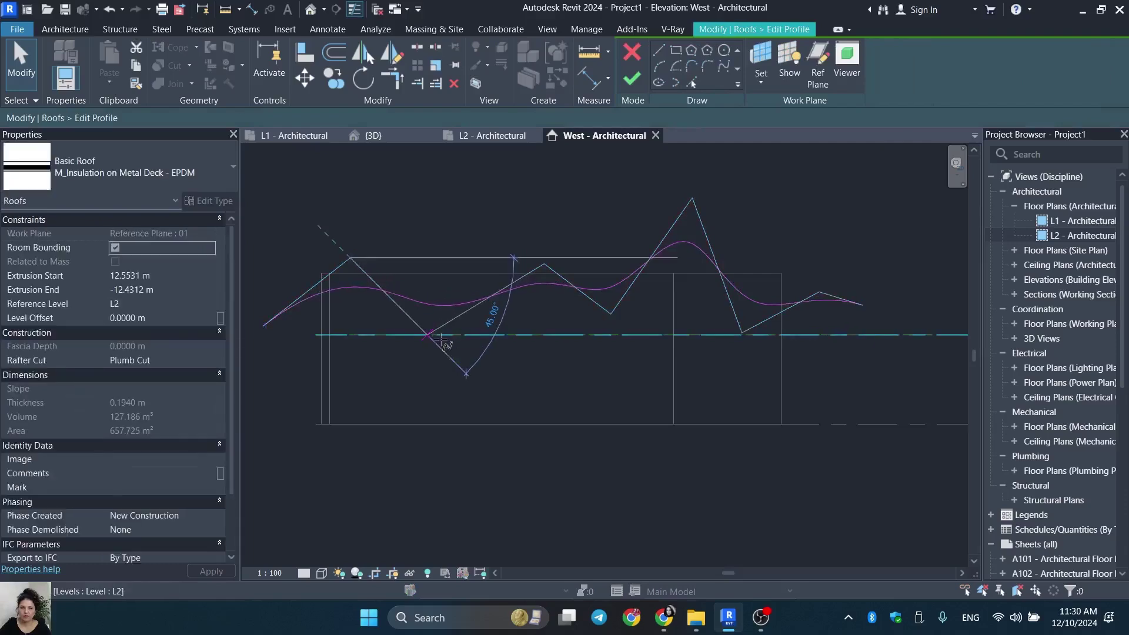
pyautogui.click(446, 348)
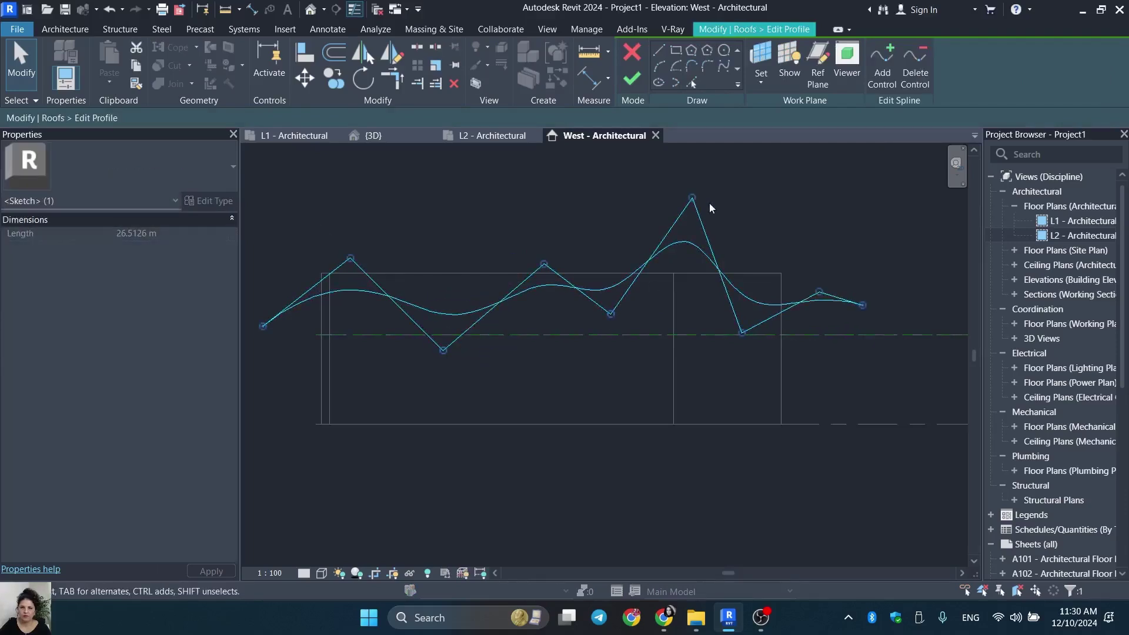
pyautogui.moveTo(697, 198); pyautogui.dragTo(691, 212)
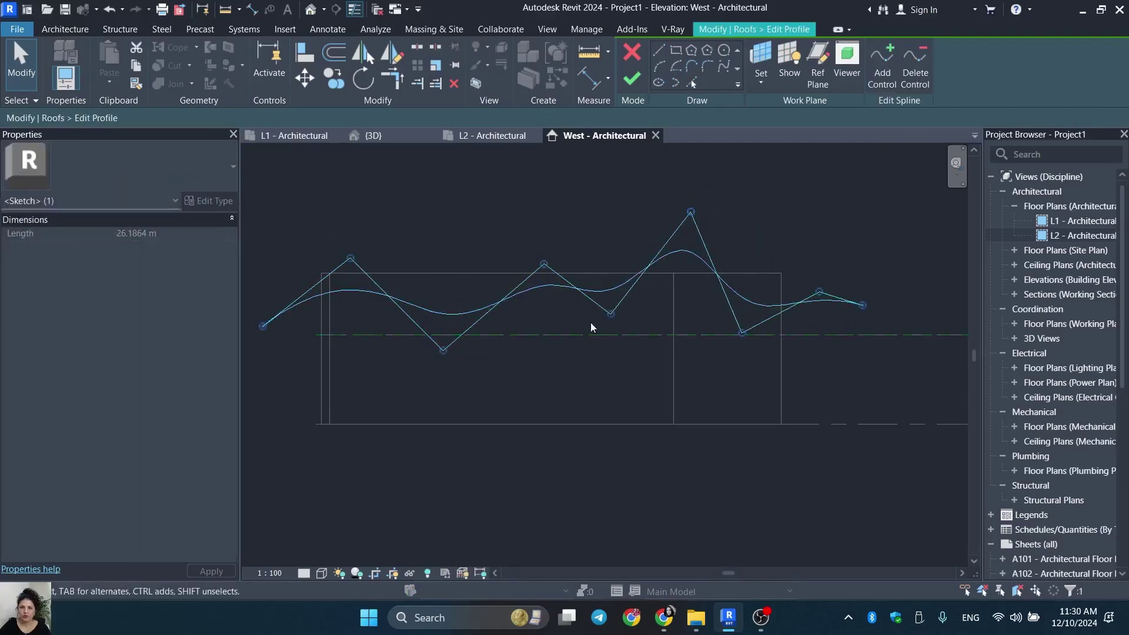
pyautogui.moveTo(610, 318); pyautogui.dragTo(615, 339)
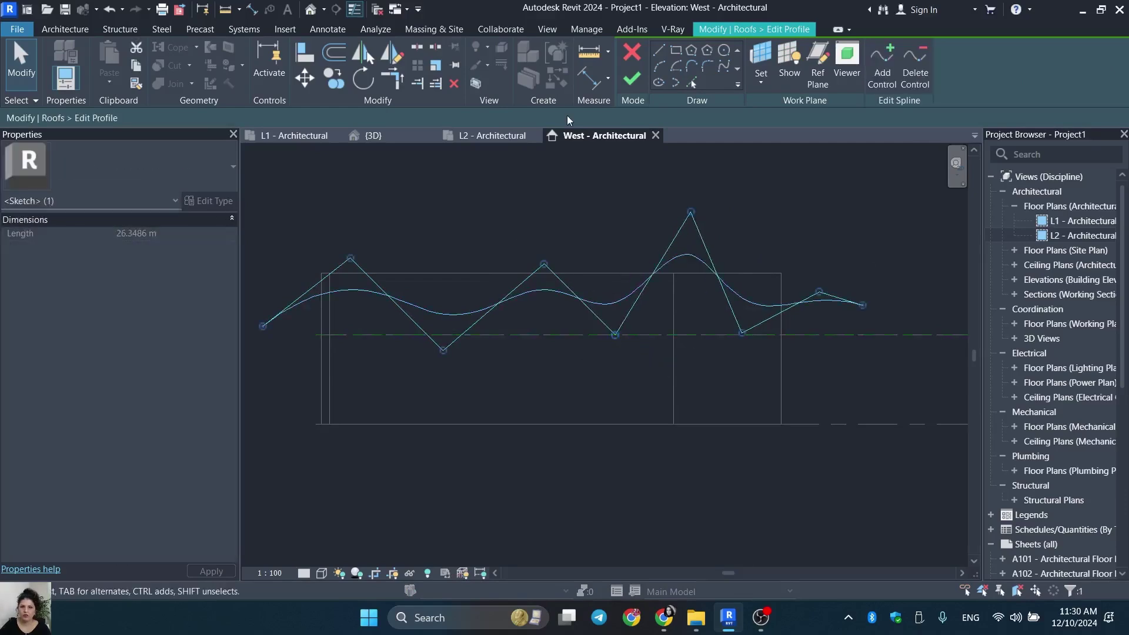
pyautogui.click(624, 86)
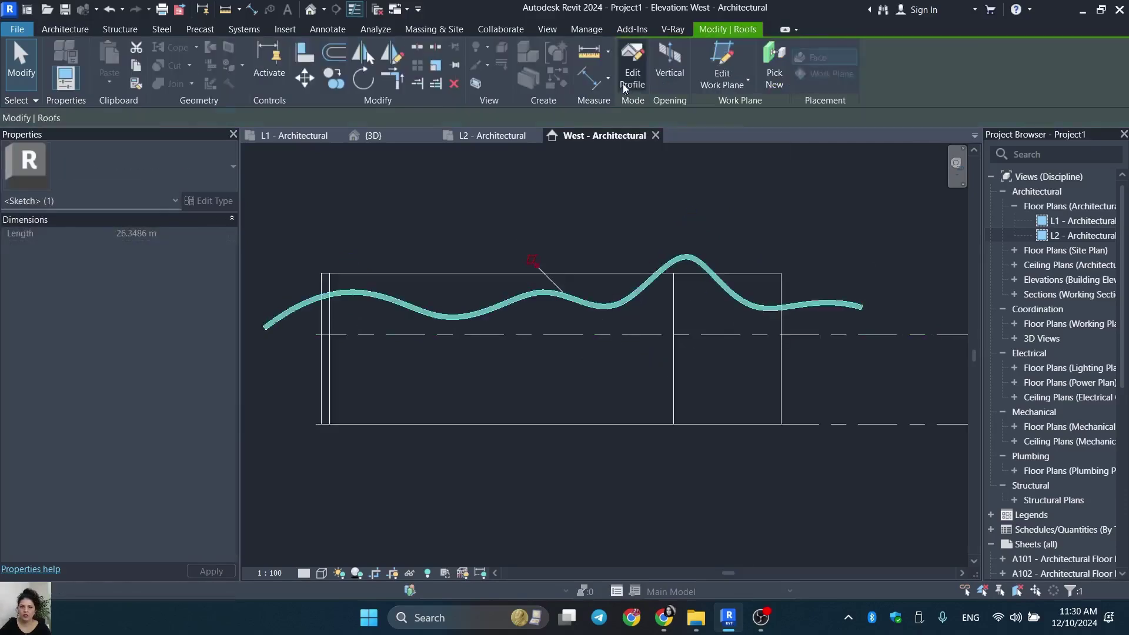
# Select the whole chain of curved walls in the 3D view and attach their tops to the wavy roof.
pyautogui.click(393, 140)
pyautogui.keyDown('shift'); pyautogui.moveTo(817, 475); pyautogui.dragTo(793, 463, button='middle'); pyautogui.keyUp('shift')
pyautogui.click(623, 443)
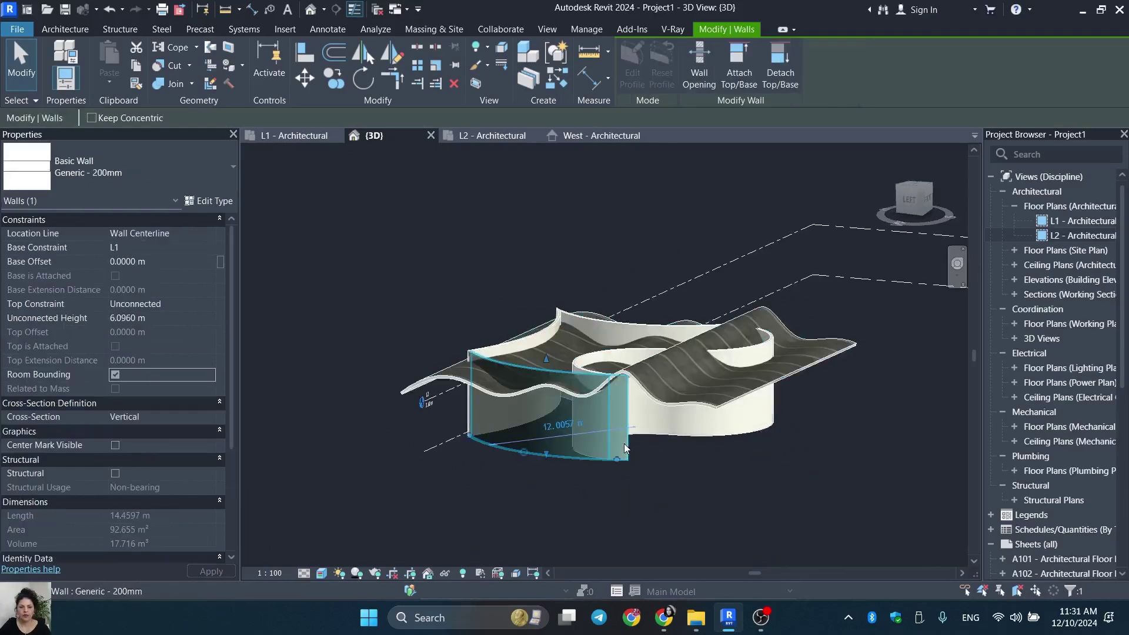
pyautogui.click(618, 465)
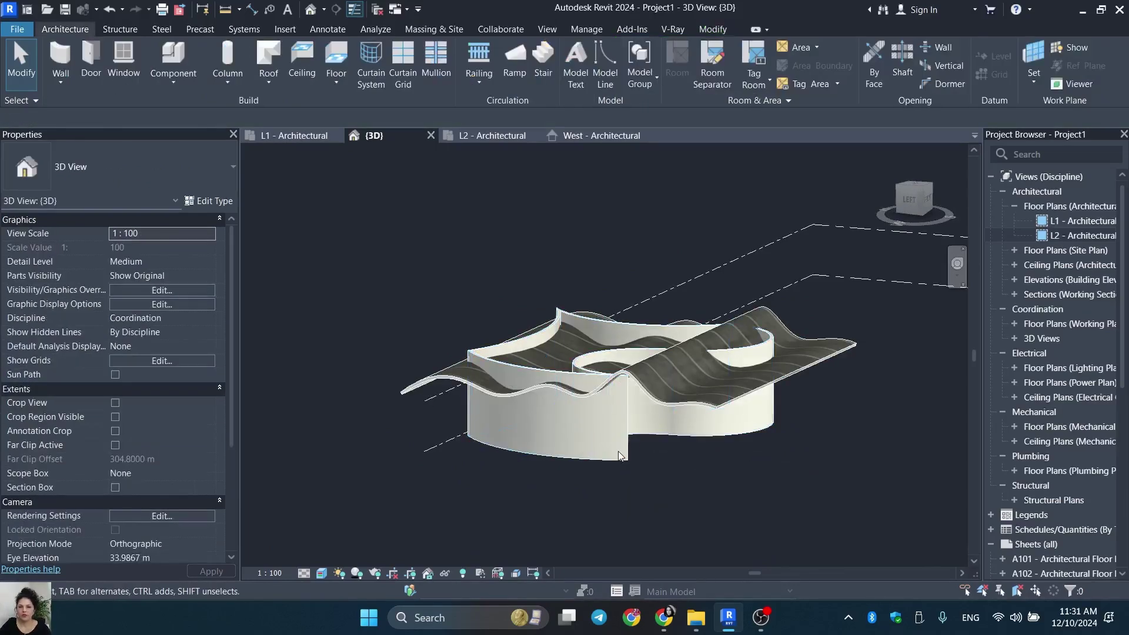
pyautogui.press('Tab')
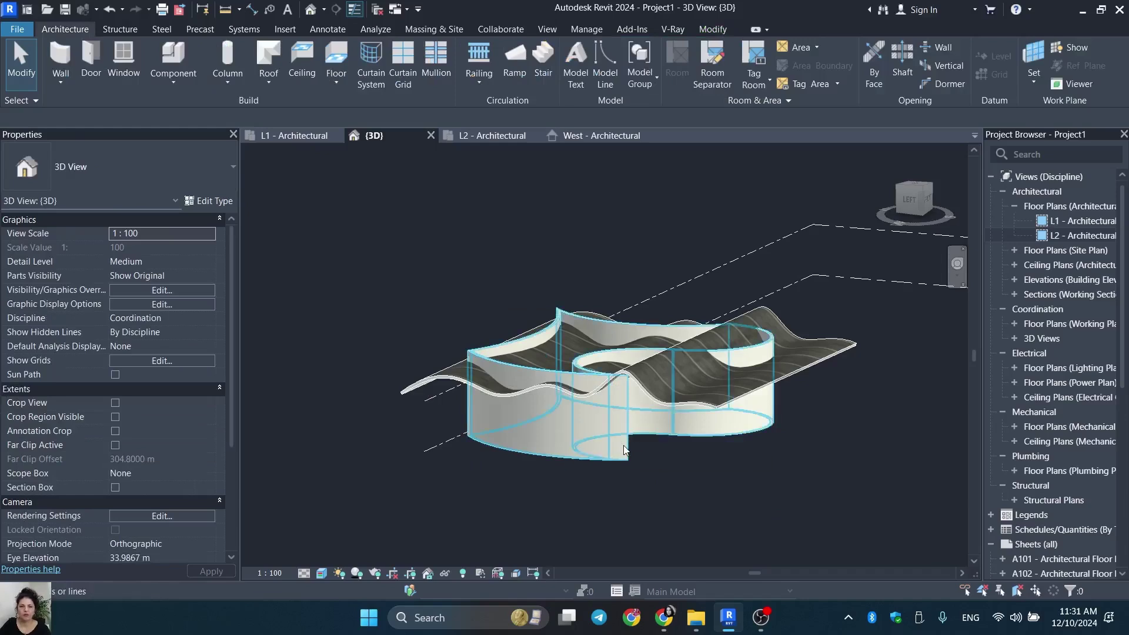
pyautogui.click(624, 449)
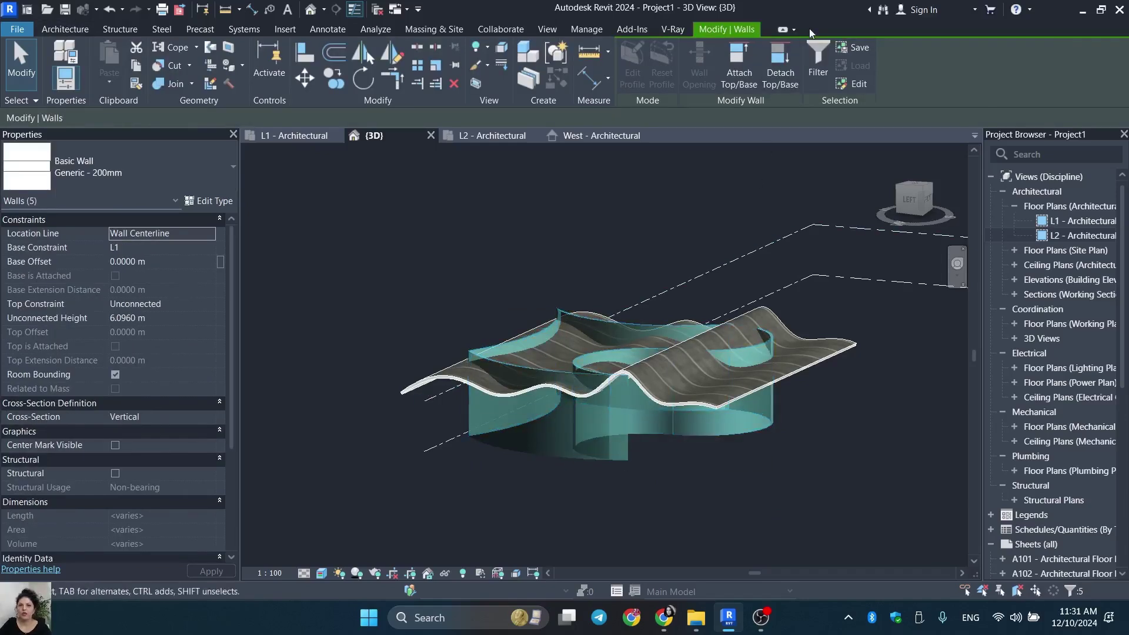
pyautogui.click(738, 62)
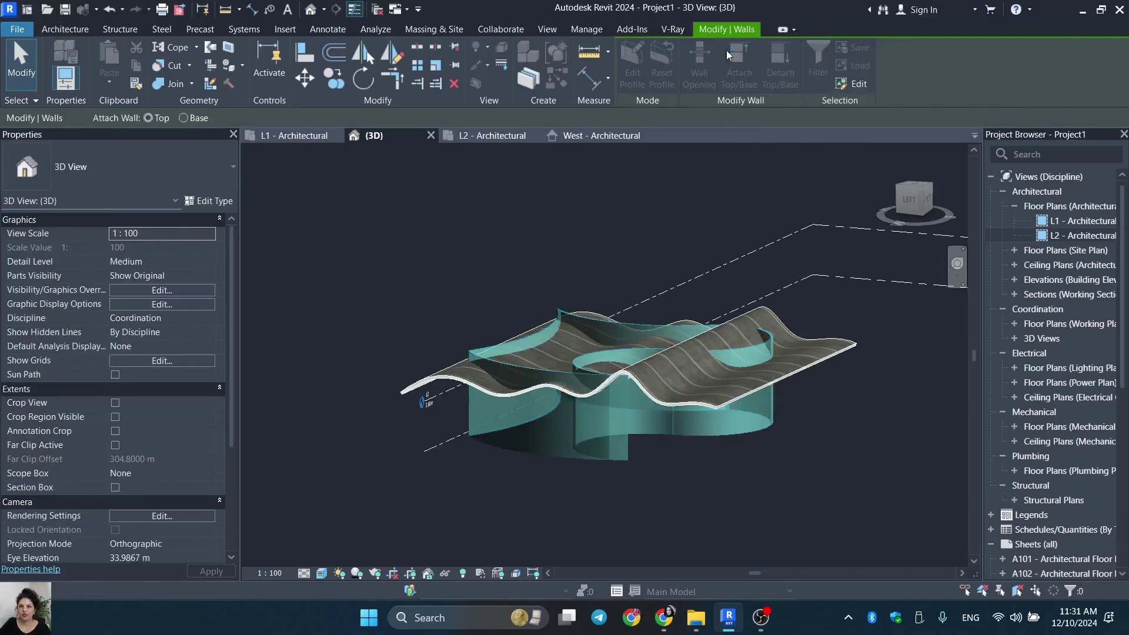
pyautogui.click(845, 348)
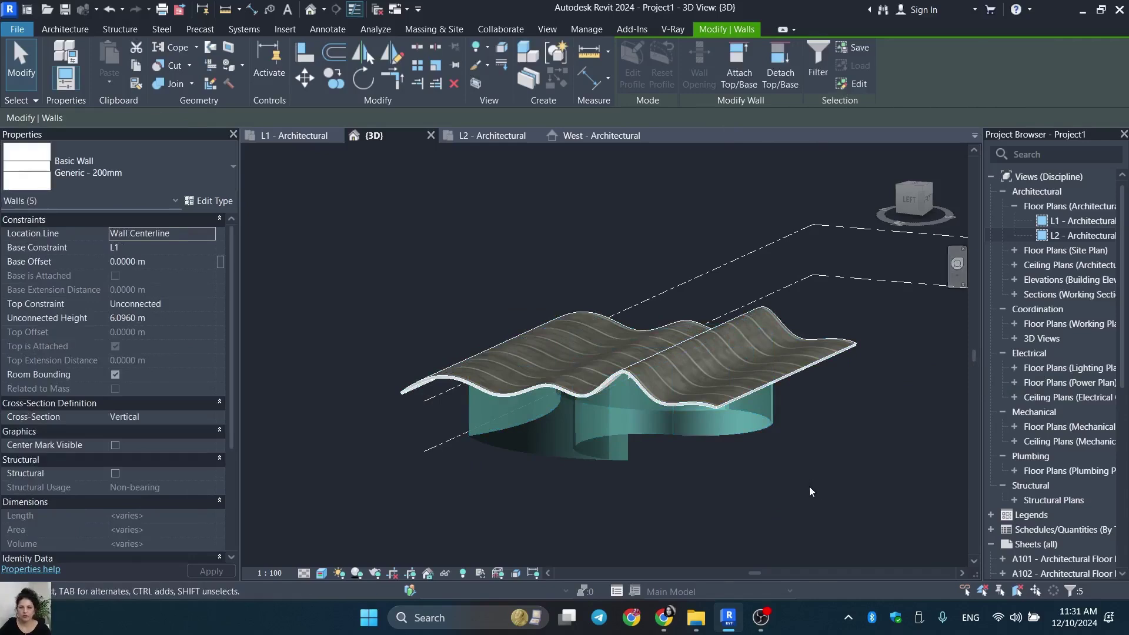
pyautogui.click(808, 503)
# Hide the roof element in the 3D view and inspect the top edges of the attached walls.
pyautogui.moveTo(837, 504)
pyautogui.keyDown('shift'); pyautogui.mouseDown(button='middle')
pyautogui.moveTo(764, 500)
pyautogui.moveTo(731, 354)
pyautogui.moveTo(541, 463)
pyautogui.moveTo(514, 466)
pyautogui.moveTo(433, 461)
pyautogui.moveTo(485, 464)
pyautogui.moveTo(506, 417)
pyautogui.moveTo(509, 442)
pyautogui.moveTo(433, 472)
pyautogui.moveTo(114, 403)
pyautogui.moveTo(294, 388)
pyautogui.mouseUp(button='middle'); pyautogui.keyUp('shift')
pyautogui.click(820, 348)
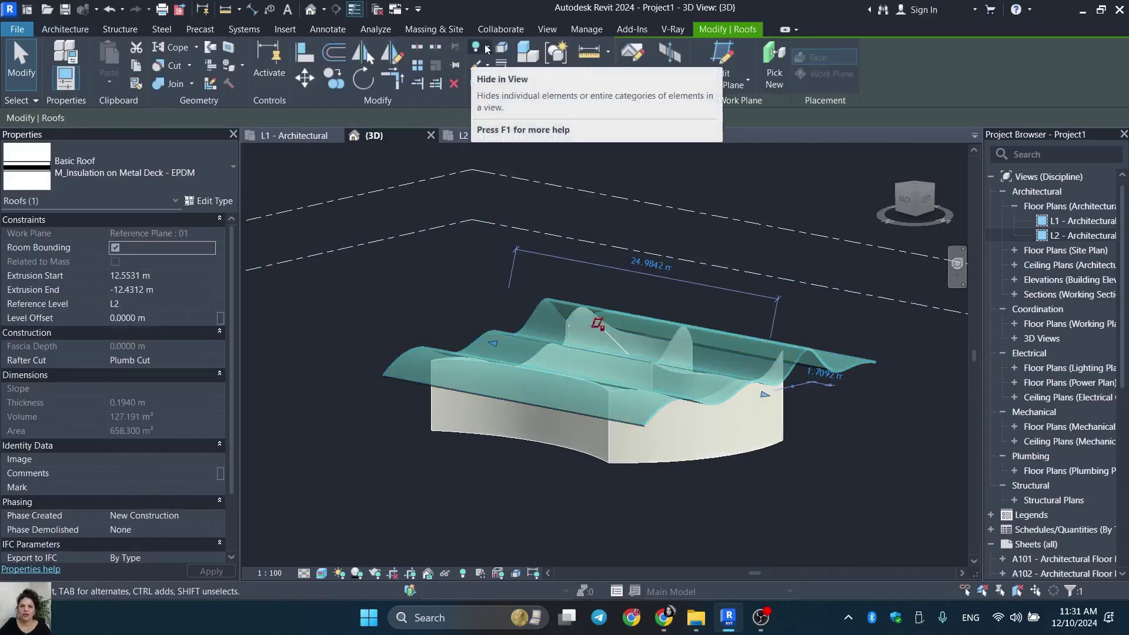
pyautogui.click(488, 48)
pyautogui.click(538, 73)
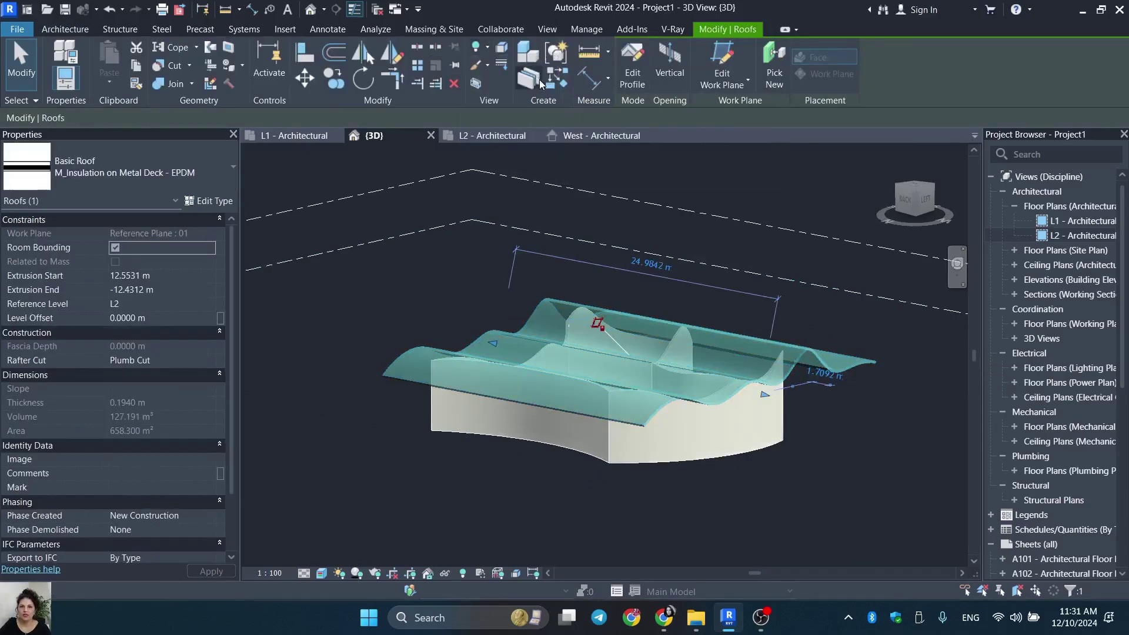
pyautogui.keyDown('shift'); pyautogui.moveTo(759, 475); pyautogui.dragTo(659, 403, button='middle'); pyautogui.keyUp('shift')
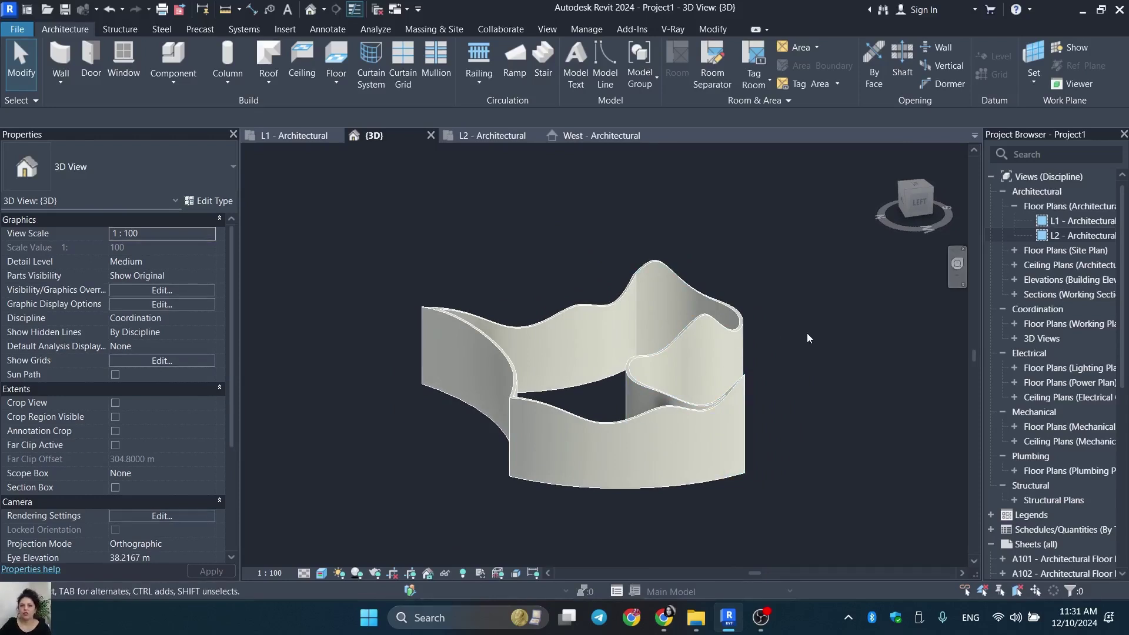
pyautogui.click(766, 620)
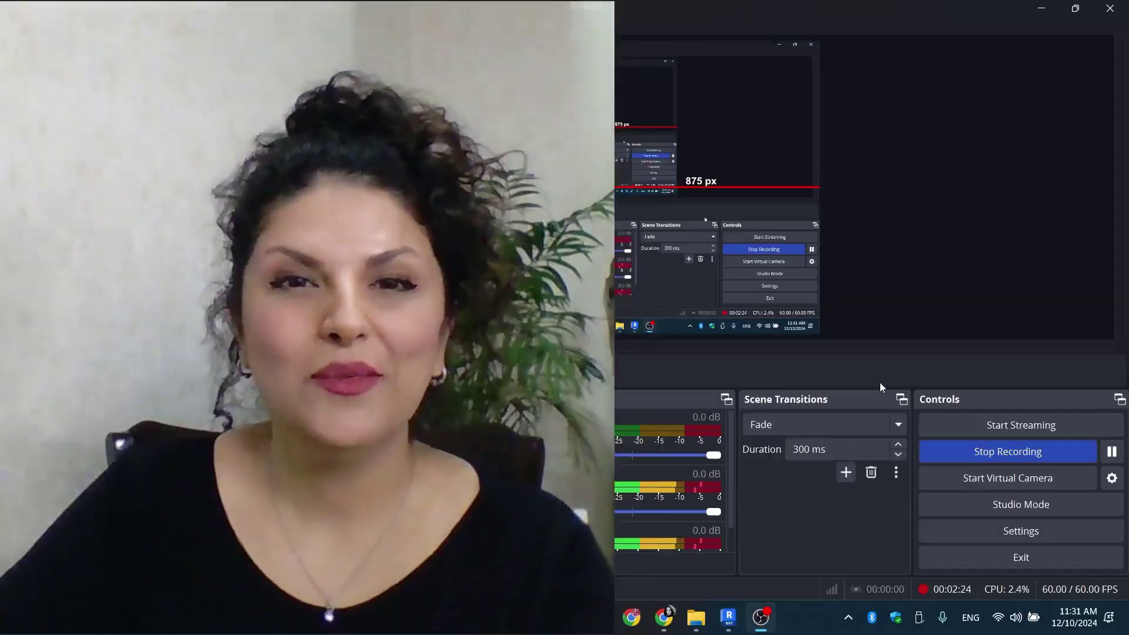